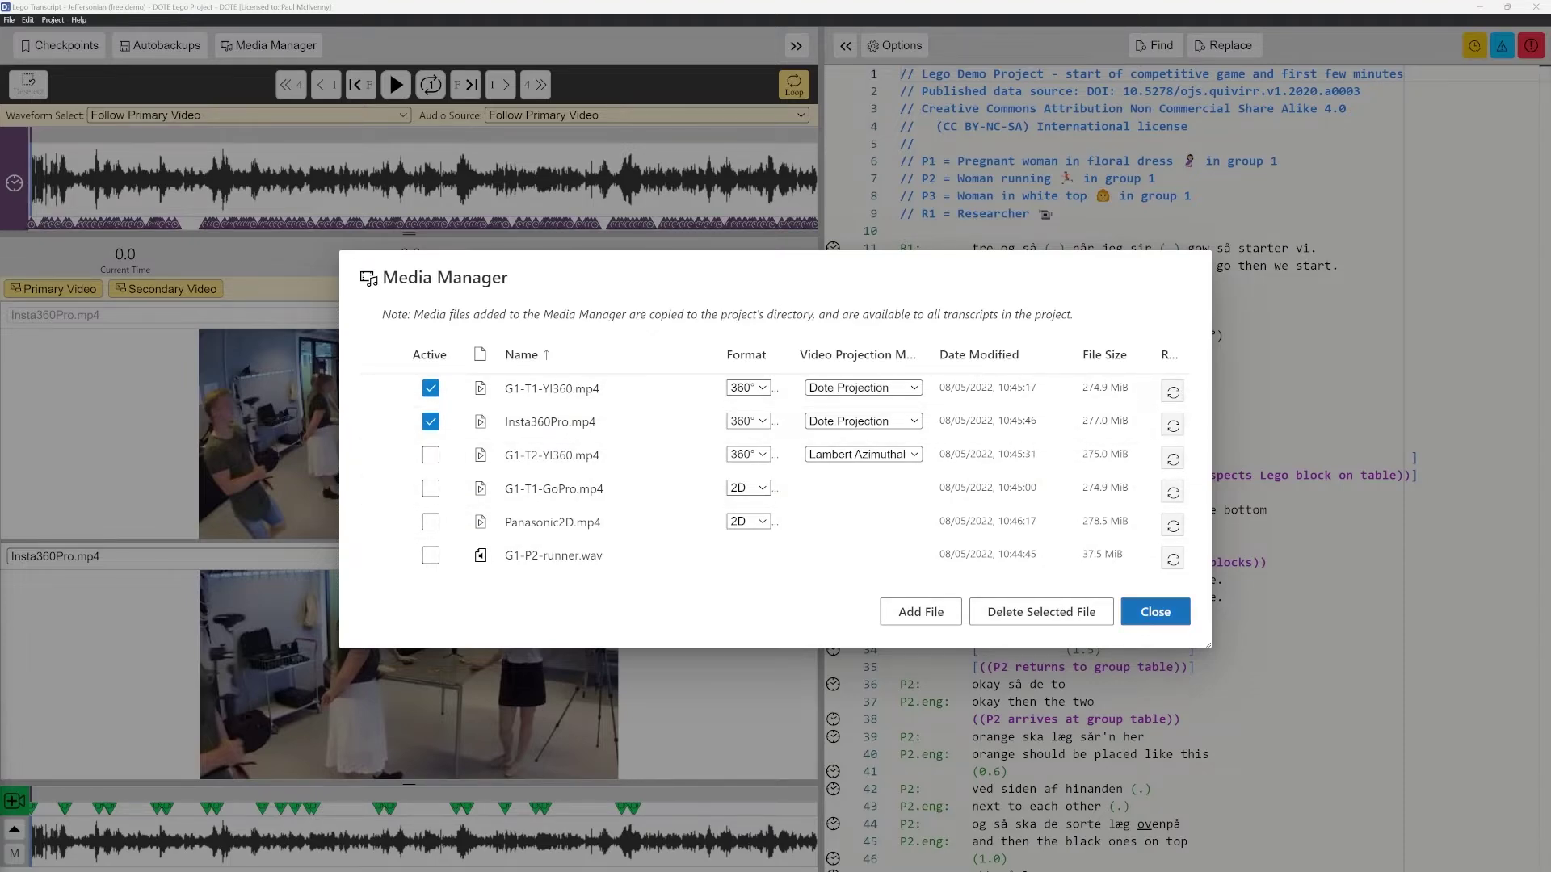
# - Leave the Media Manager and look at the available waveform sources for the Lego transcript
pyautogui.press('Escape')
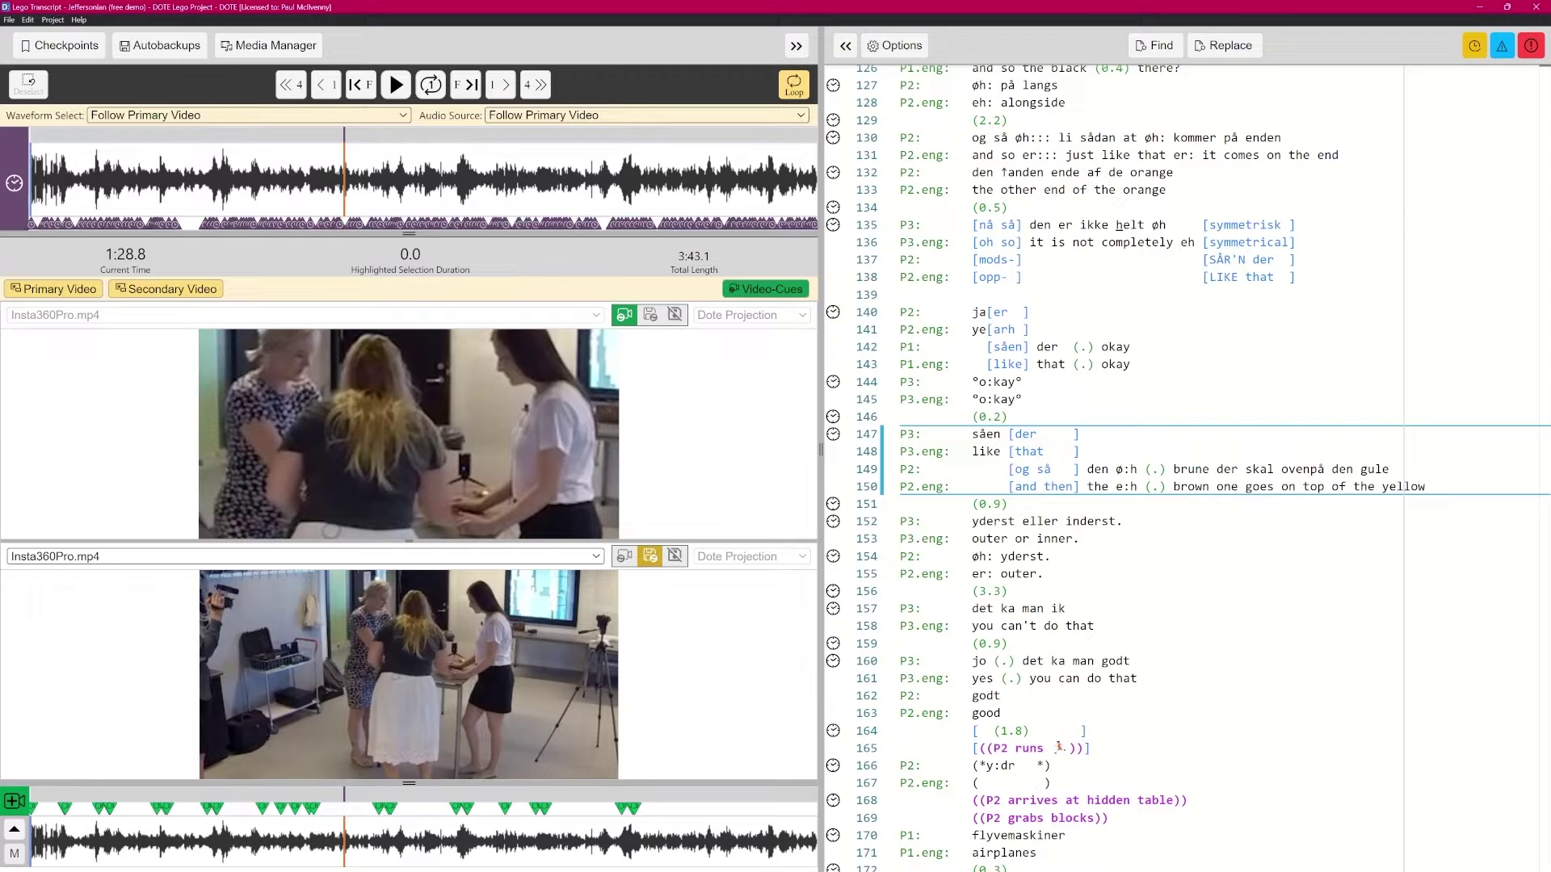
pyautogui.click(242, 114)
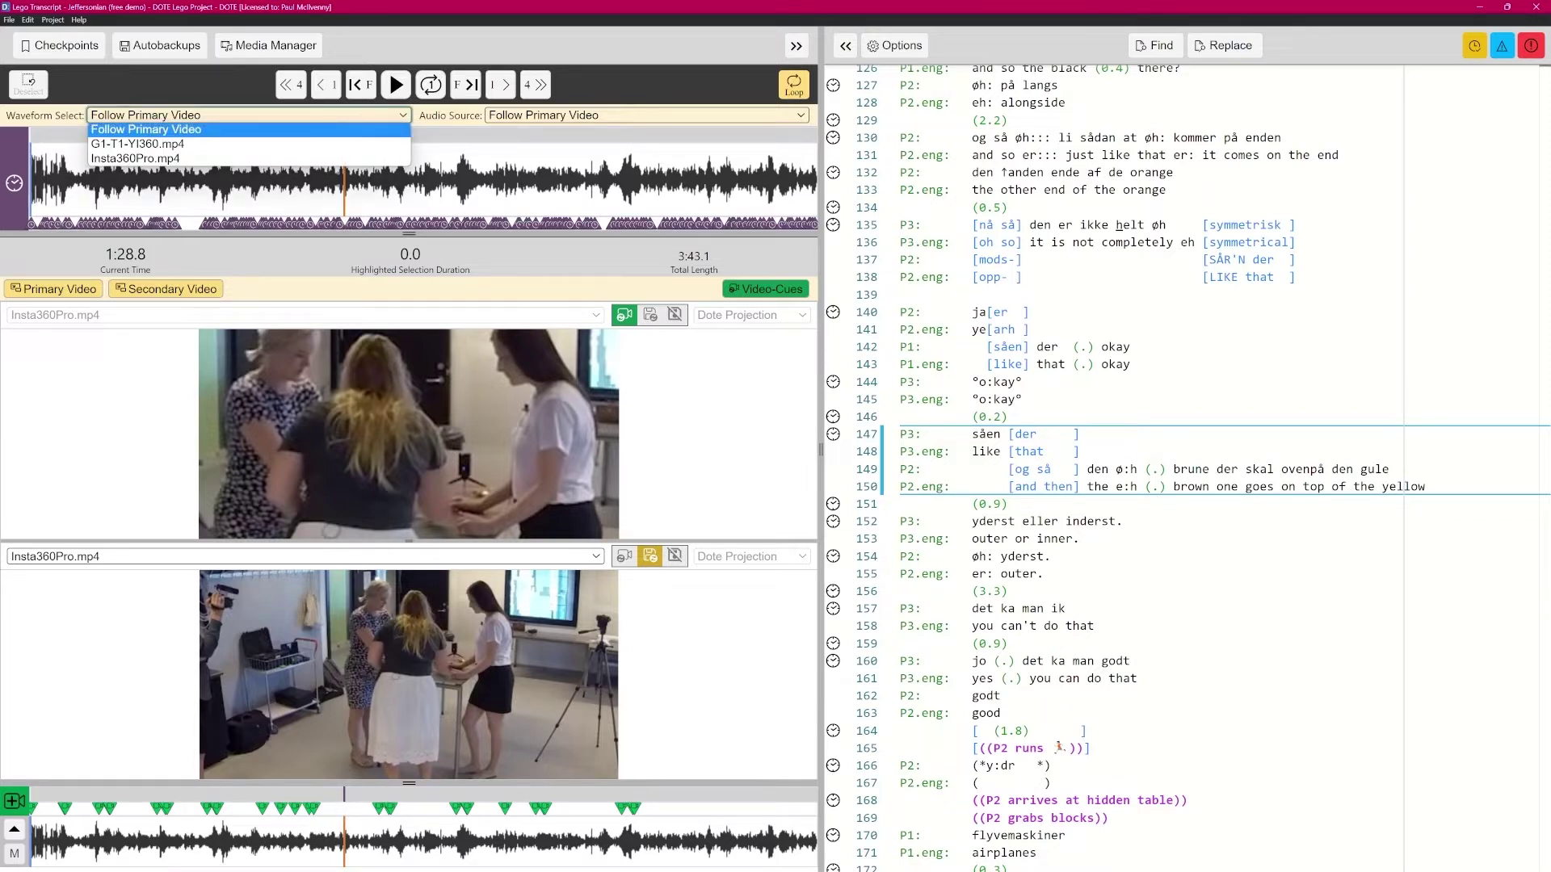
pyautogui.press('Escape')
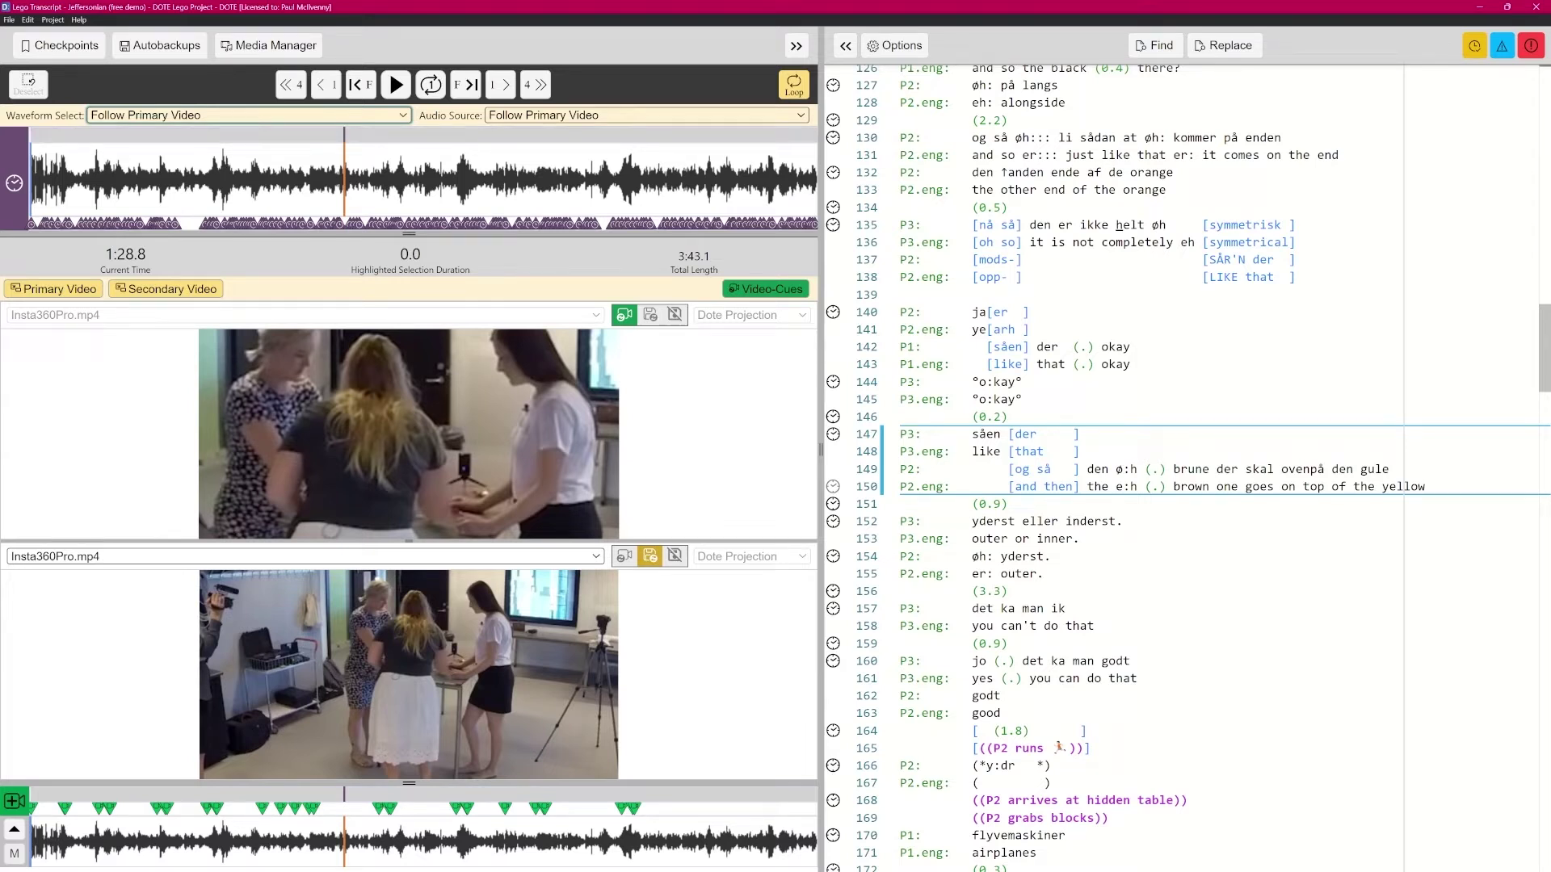
# - Create a new project named test with a Jeffersonian transcript named Main in Y:\My Dote Projects
pyautogui.click(9, 20)
pyautogui.click(48, 35)
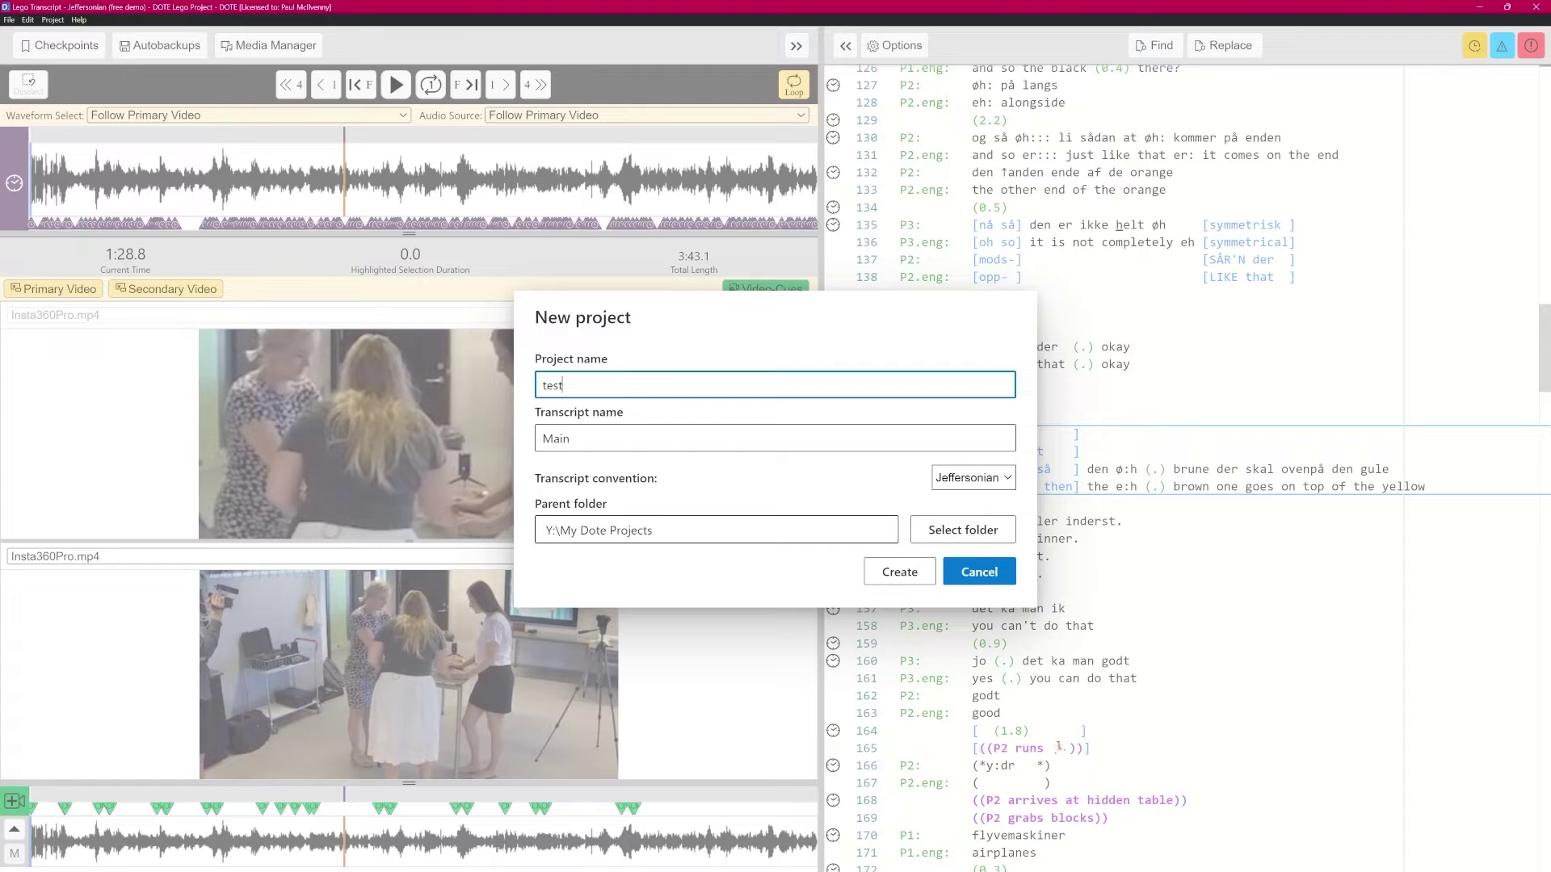
pyautogui.click(899, 571)
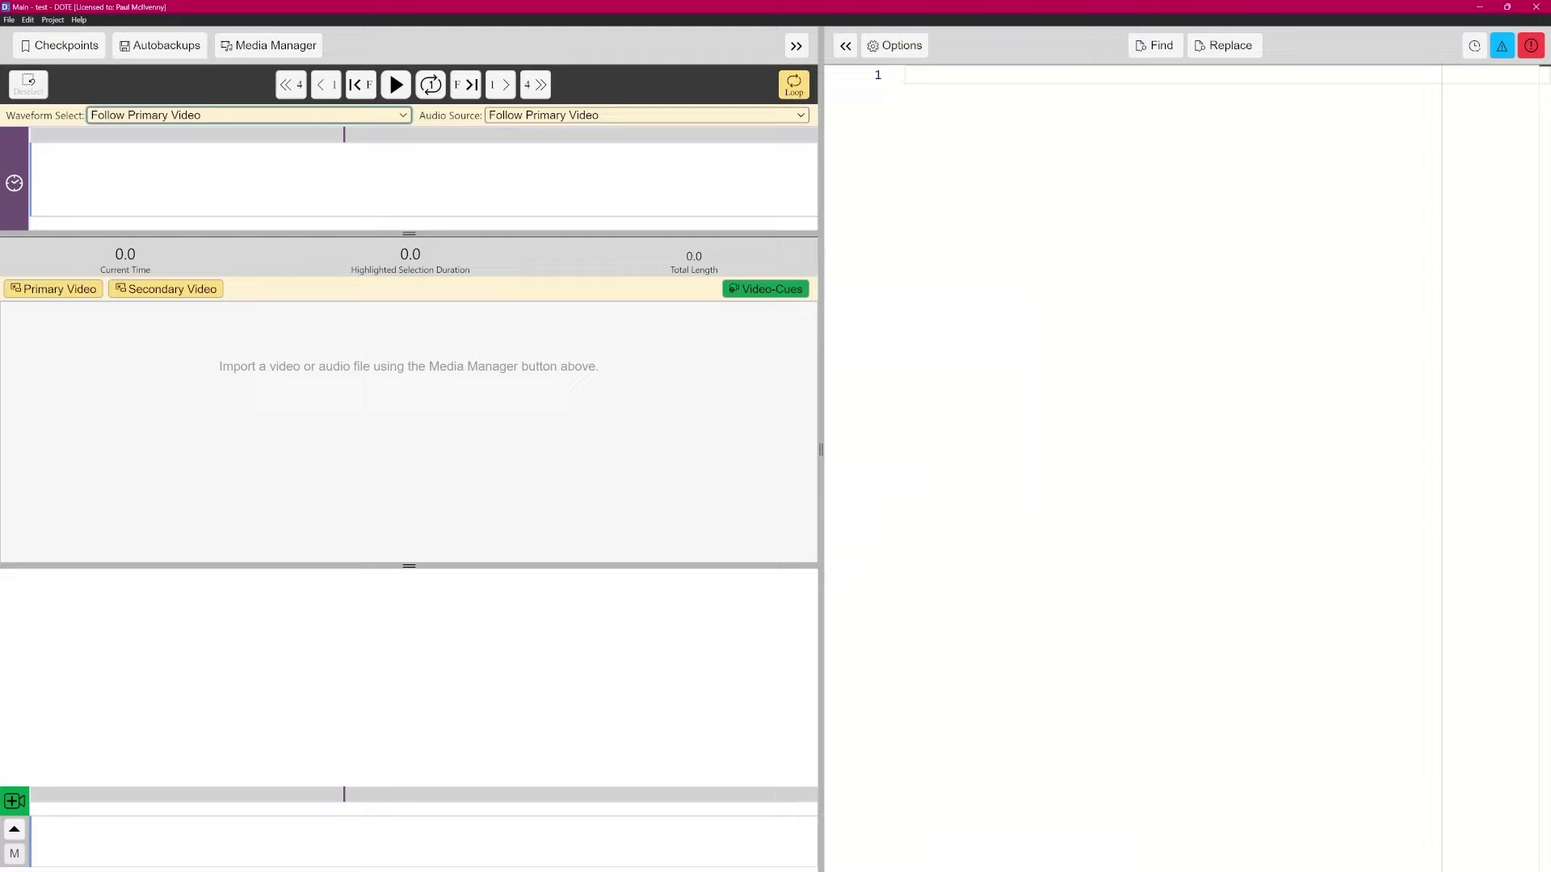
# - Add DOTE demo.mp4 from the My Dote Projects folder to the project's media and return to the transcript
pyautogui.click(269, 45)
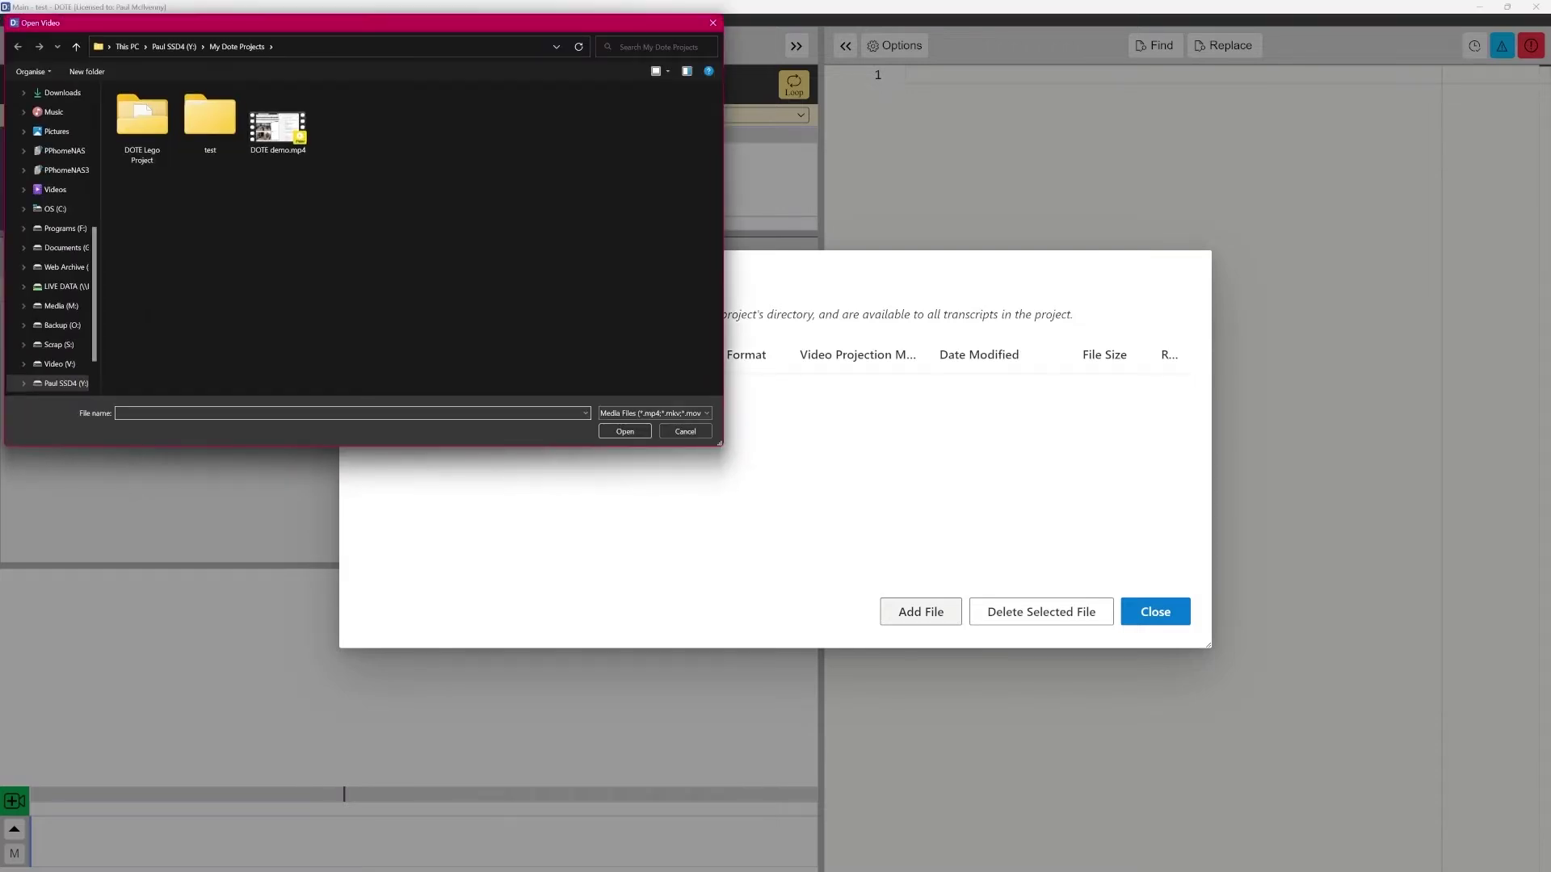
pyautogui.click(277, 121)
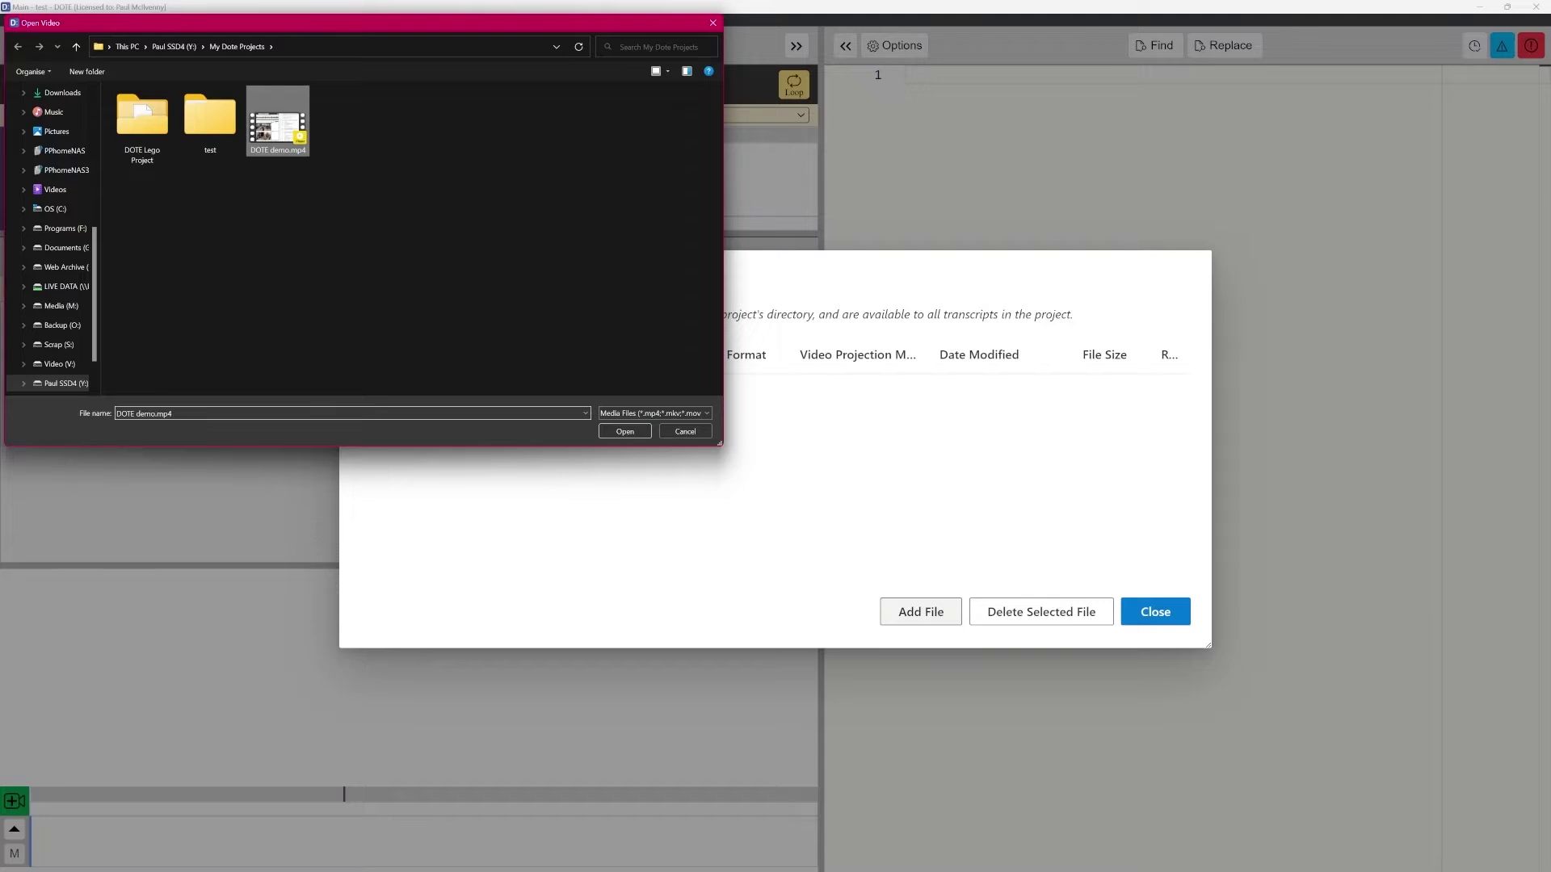
pyautogui.click(624, 431)
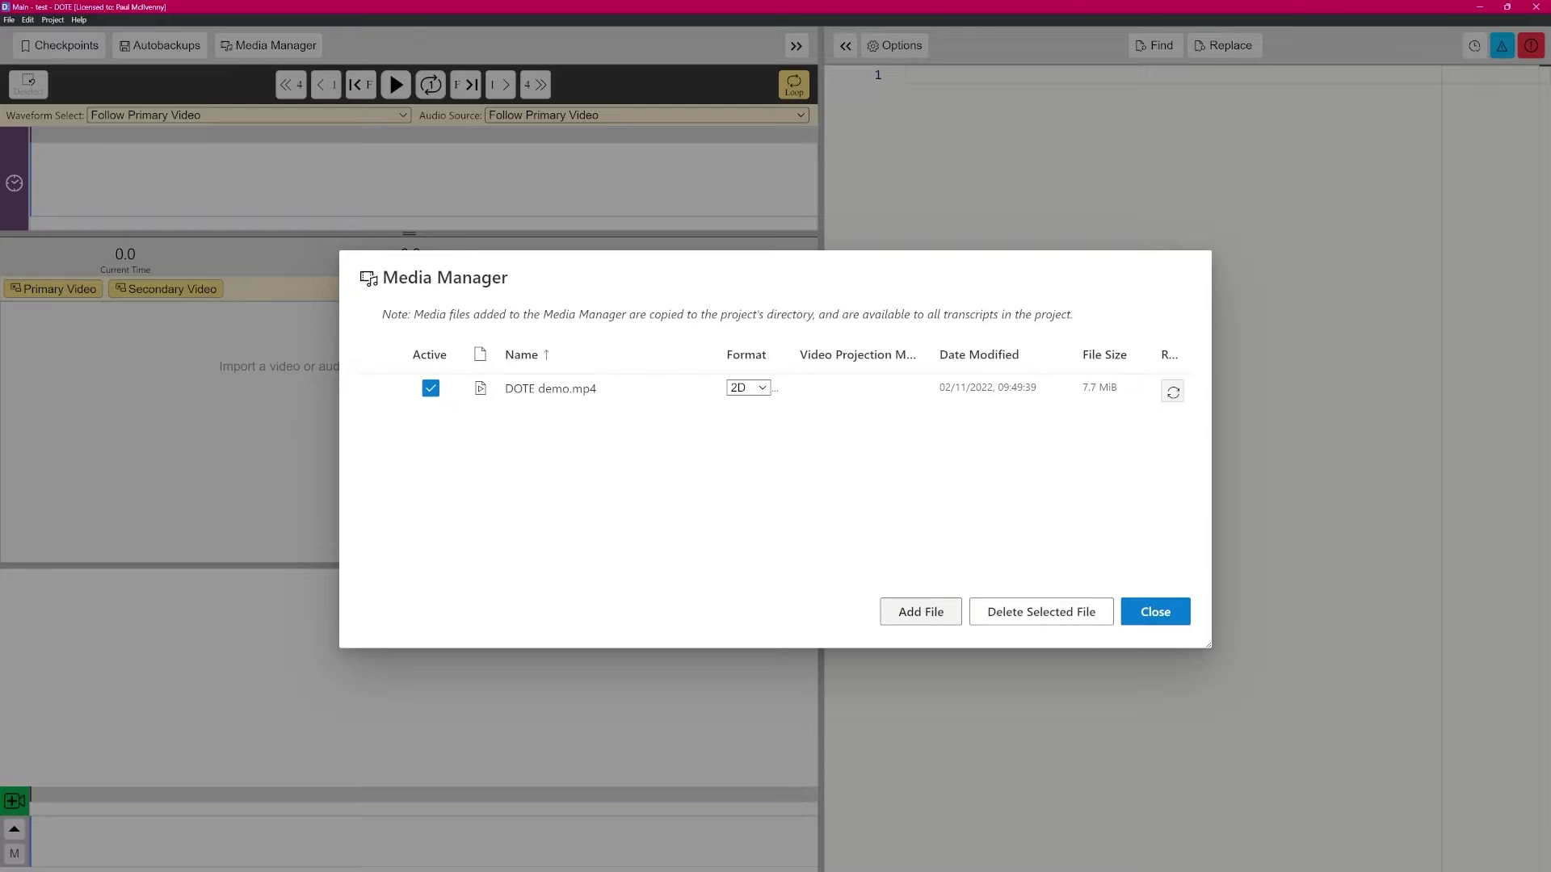
pyautogui.click(1155, 611)
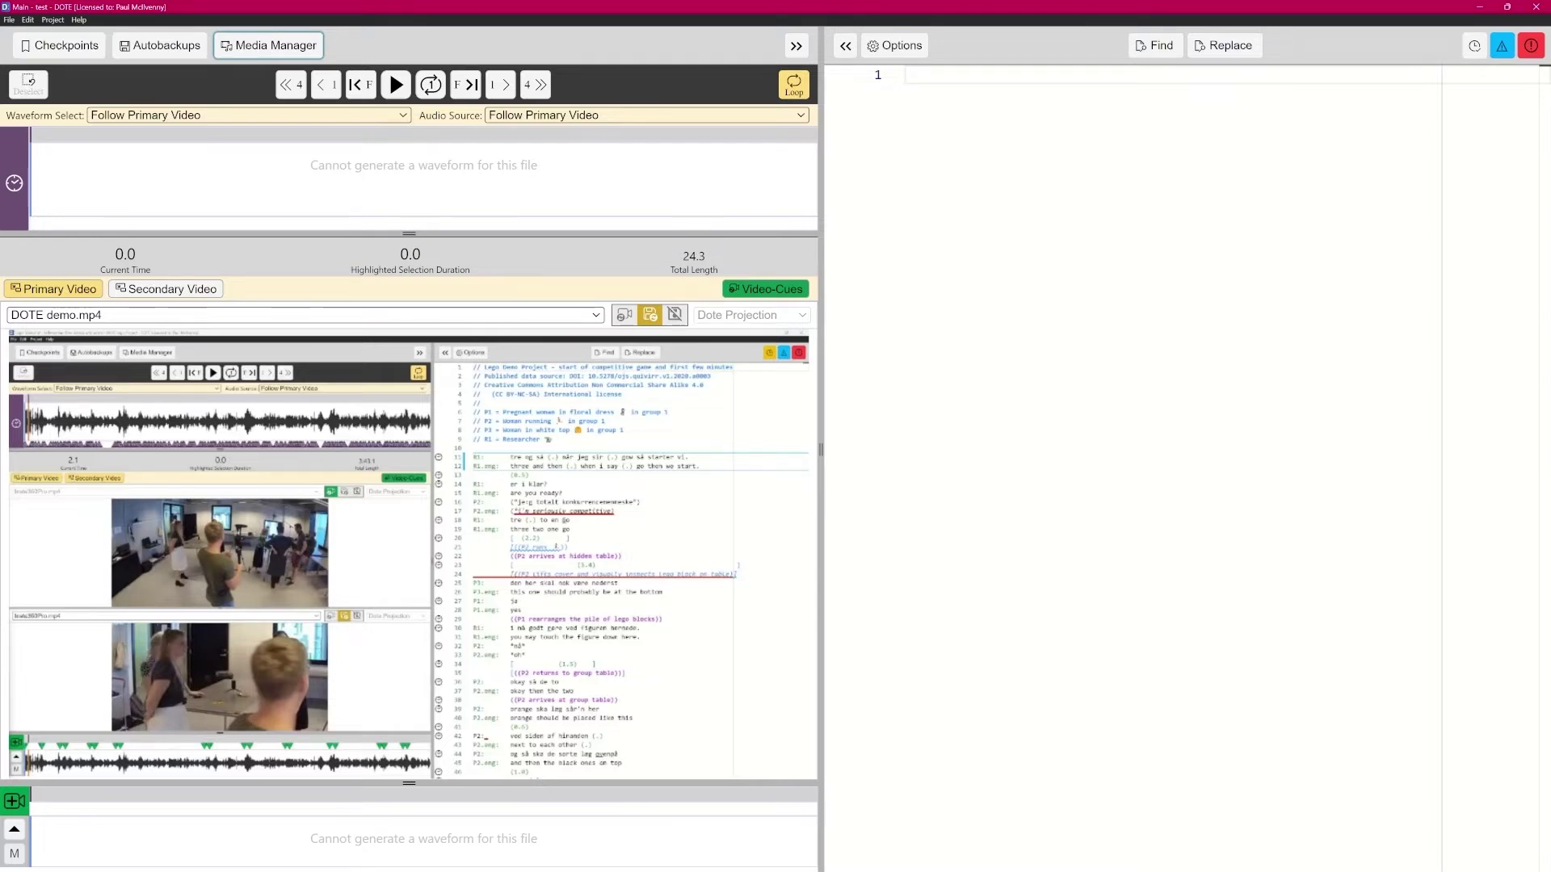
# - Download FFmpeg and FFprobe for additional audio and video format support in the Dote settings
pyautogui.hotkey('alt', 'f')
pyautogui.press('Return')
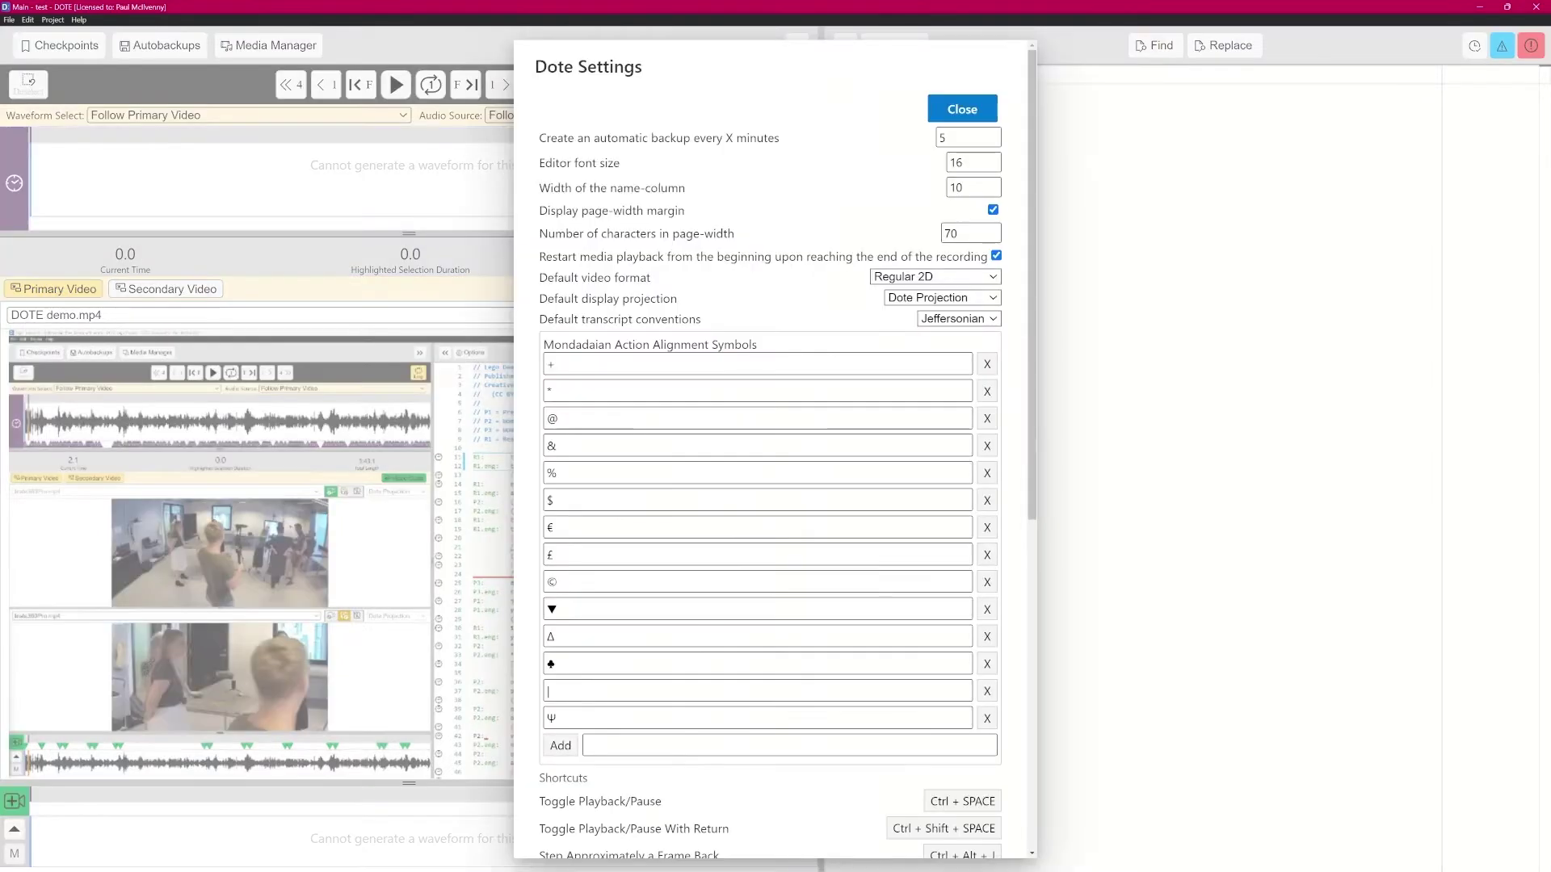
pyautogui.scroll(-2, 772, 452)
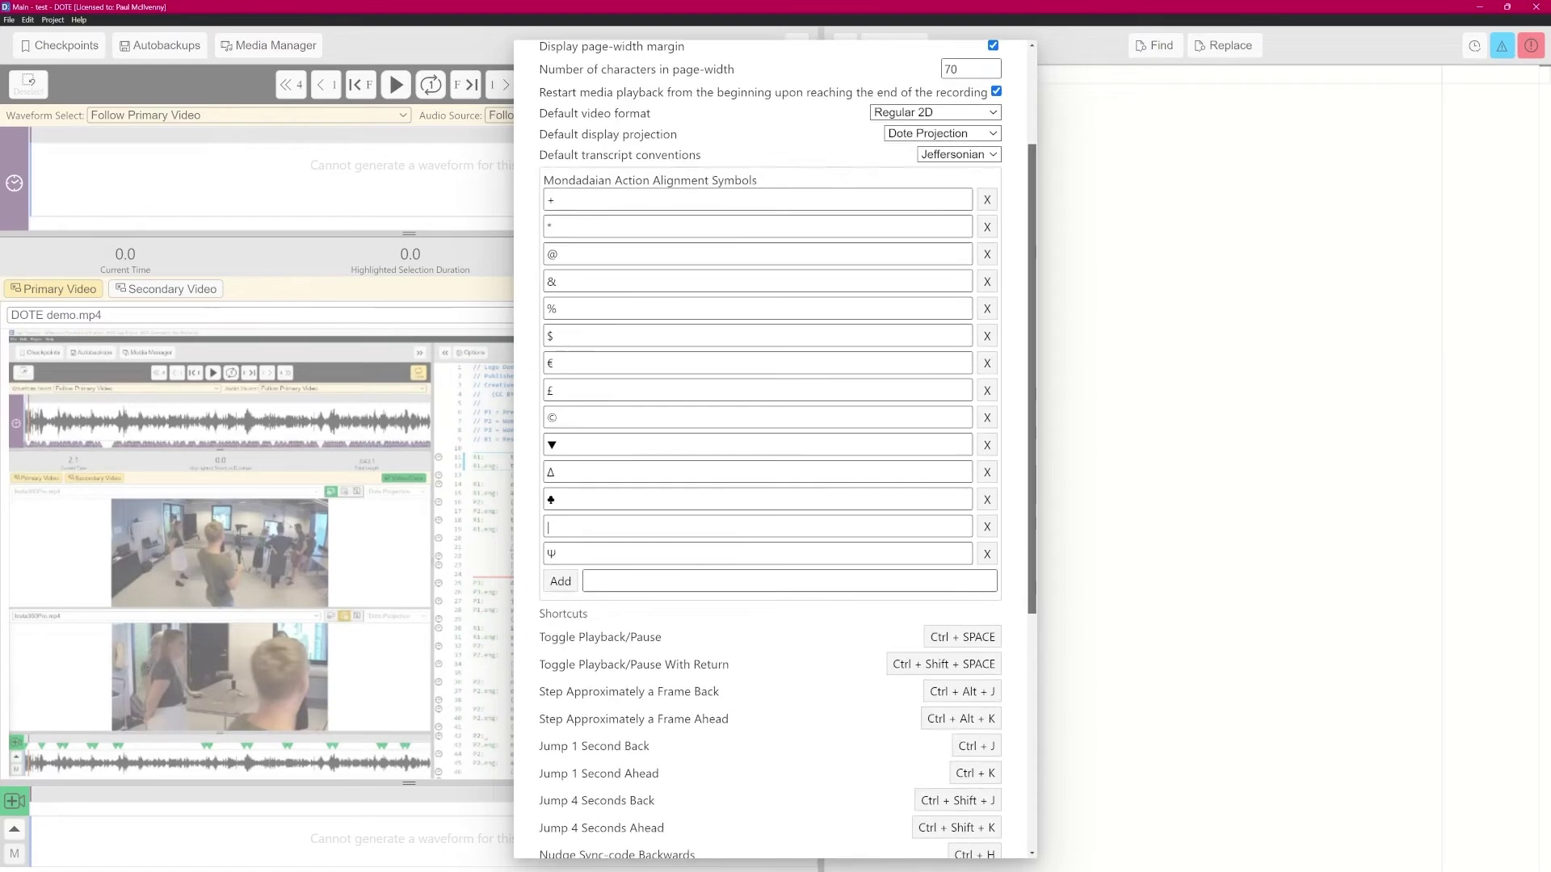
pyautogui.scroll(-5, 772, 452)
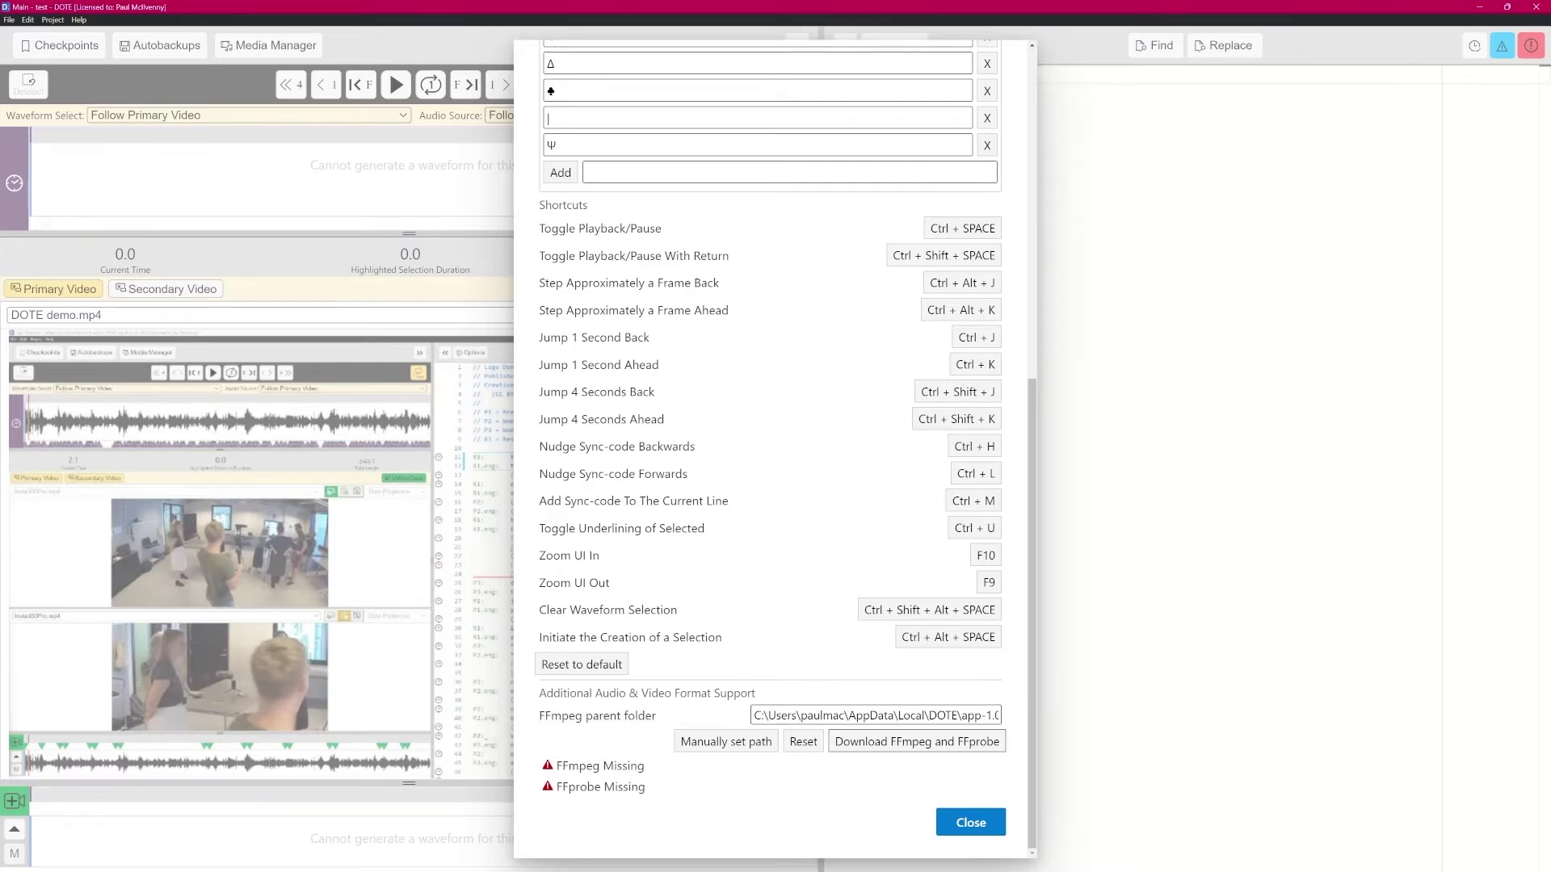
pyautogui.click(917, 742)
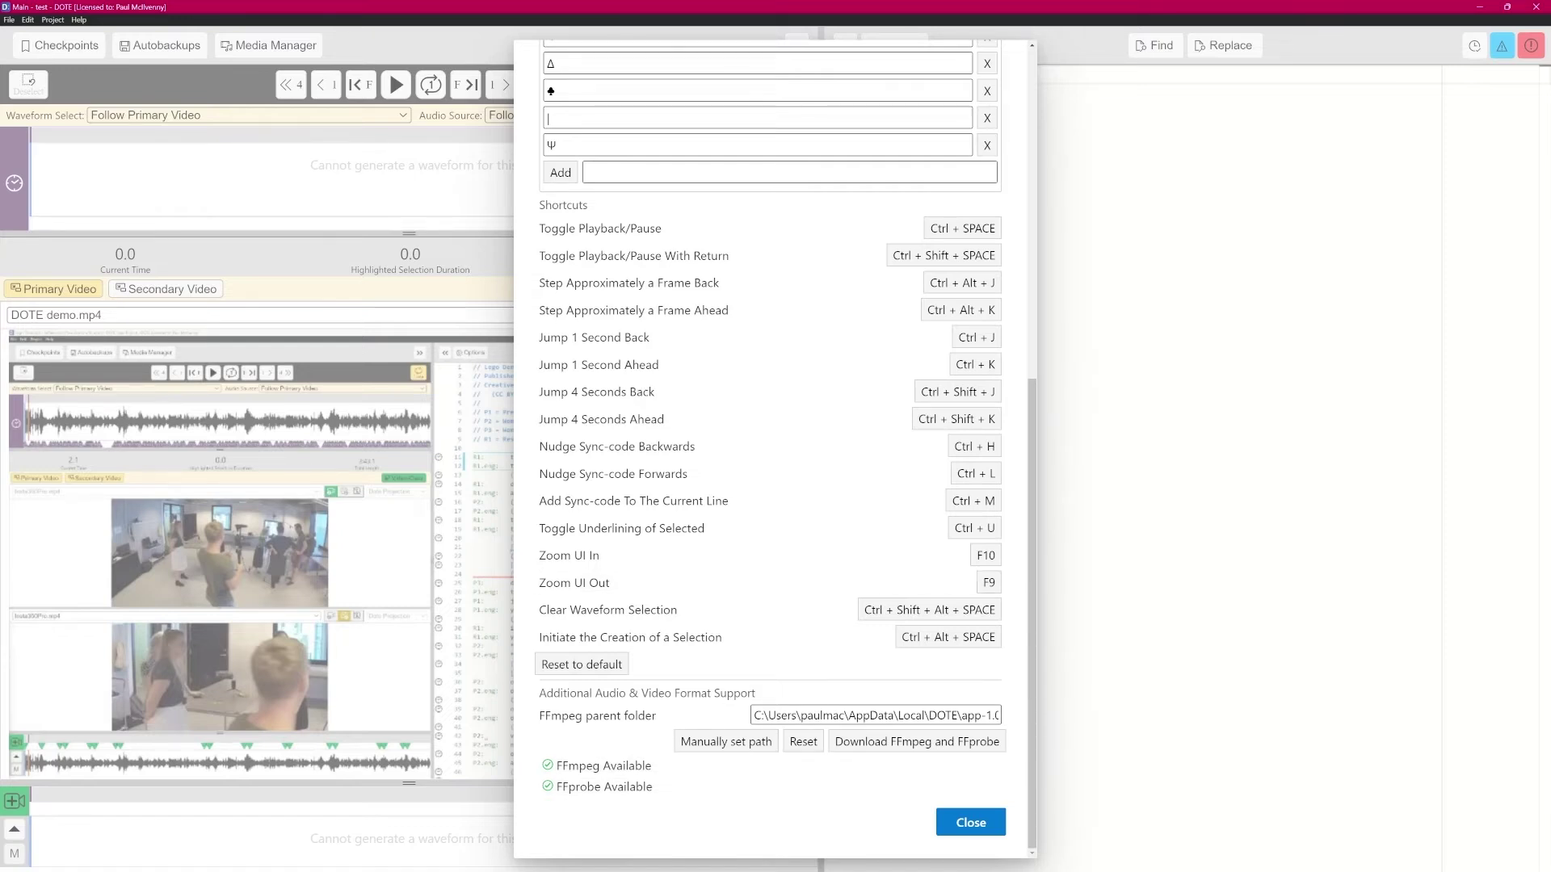
pyautogui.click(970, 822)
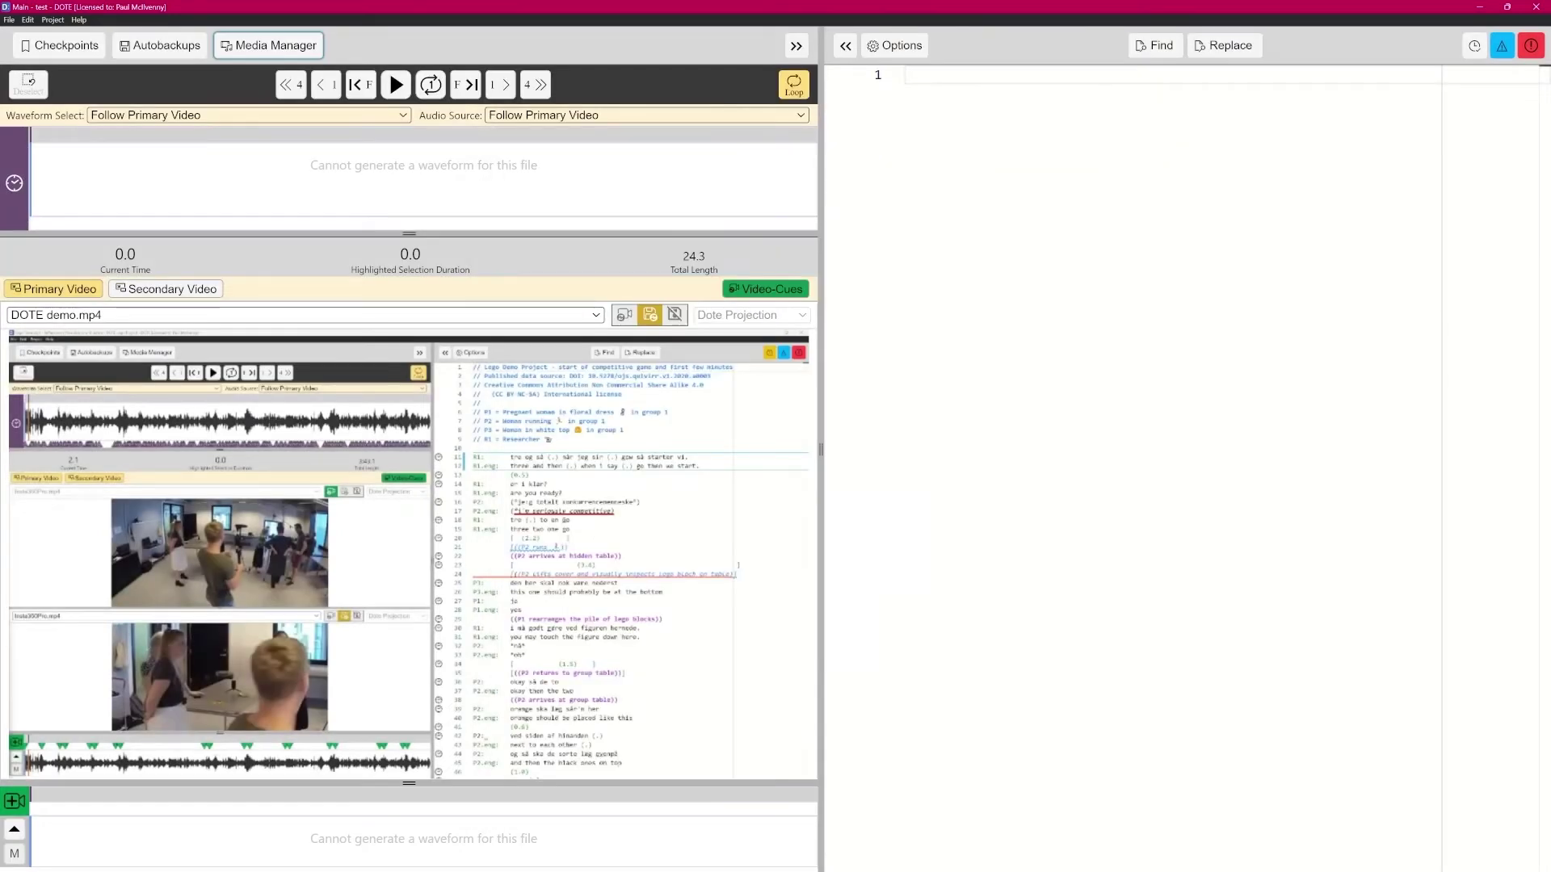
# - Widen the Regenerate waveform cache column in the Media Manager to read its heading, and select DOTE demo.mp4
pyautogui.click(269, 45)
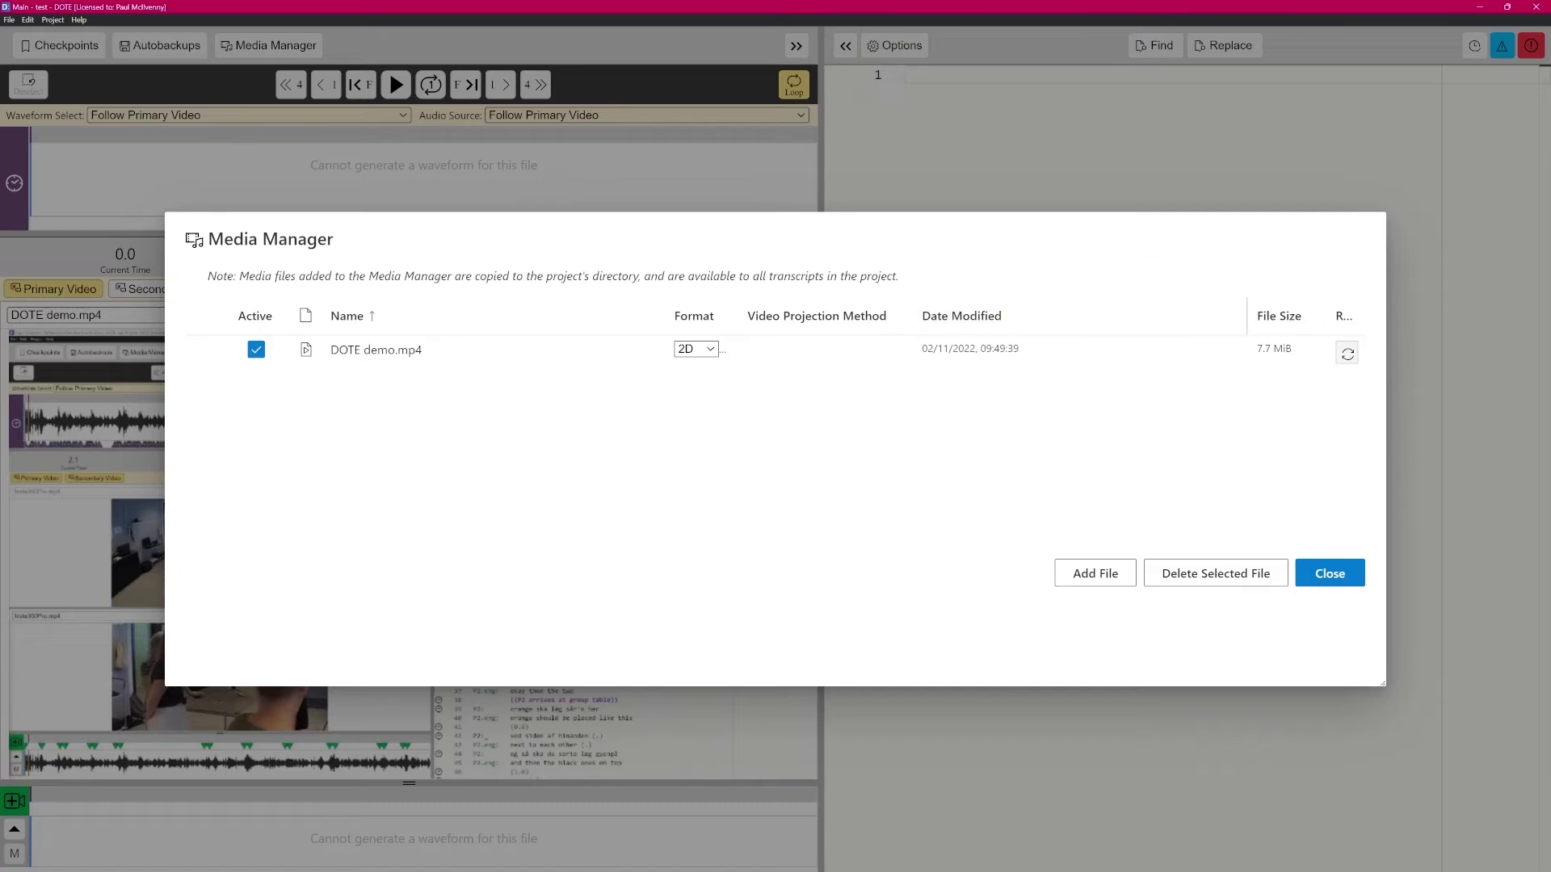
pyautogui.moveTo(1246, 316); pyautogui.dragTo(1092, 316)
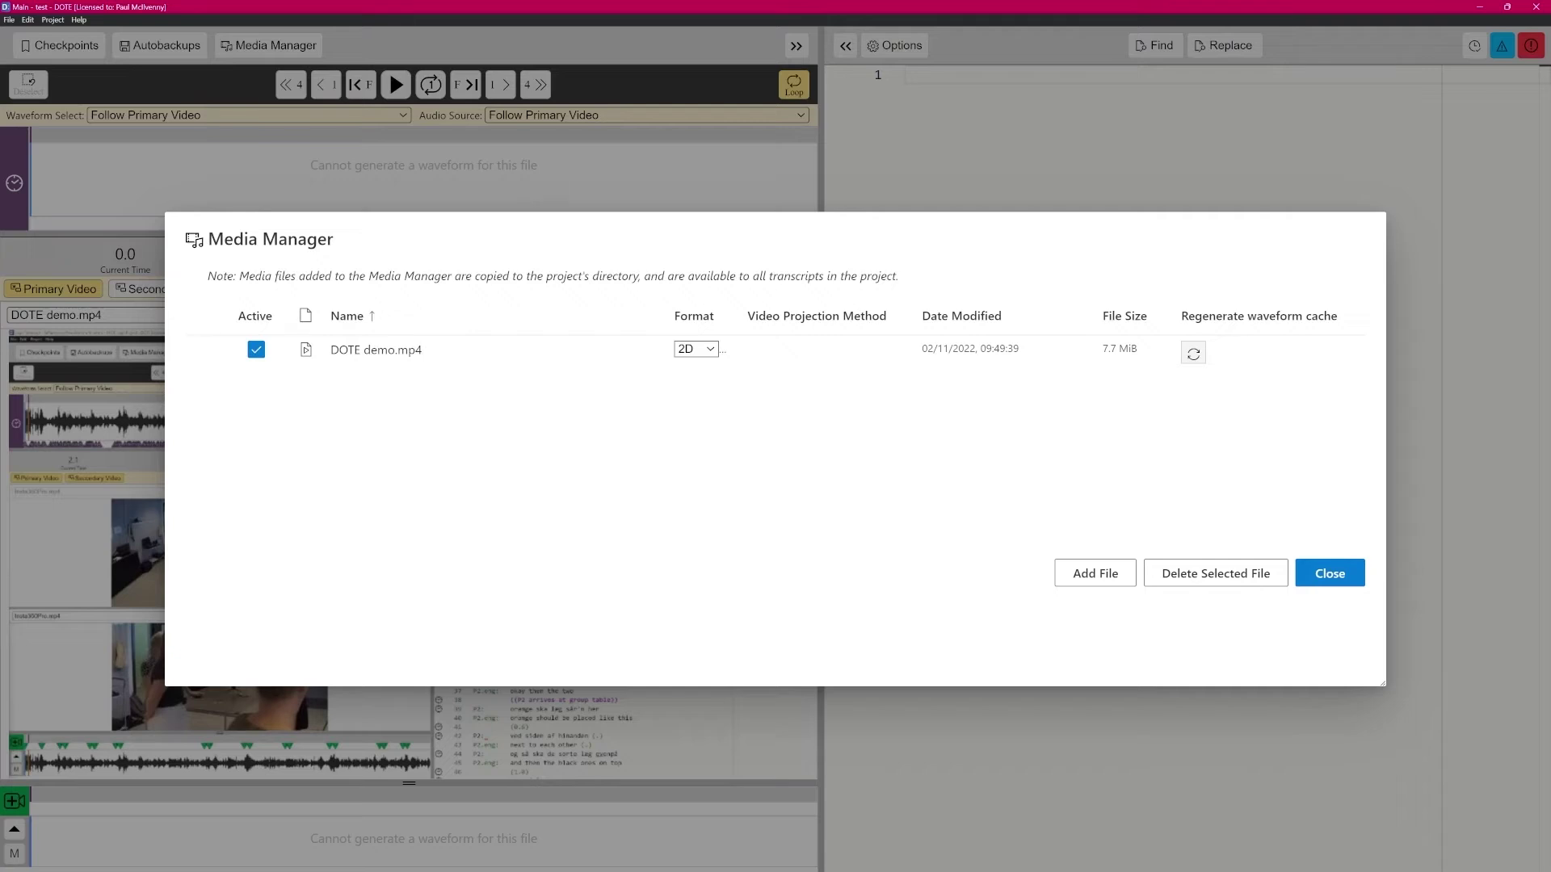
pyautogui.click(207, 349)
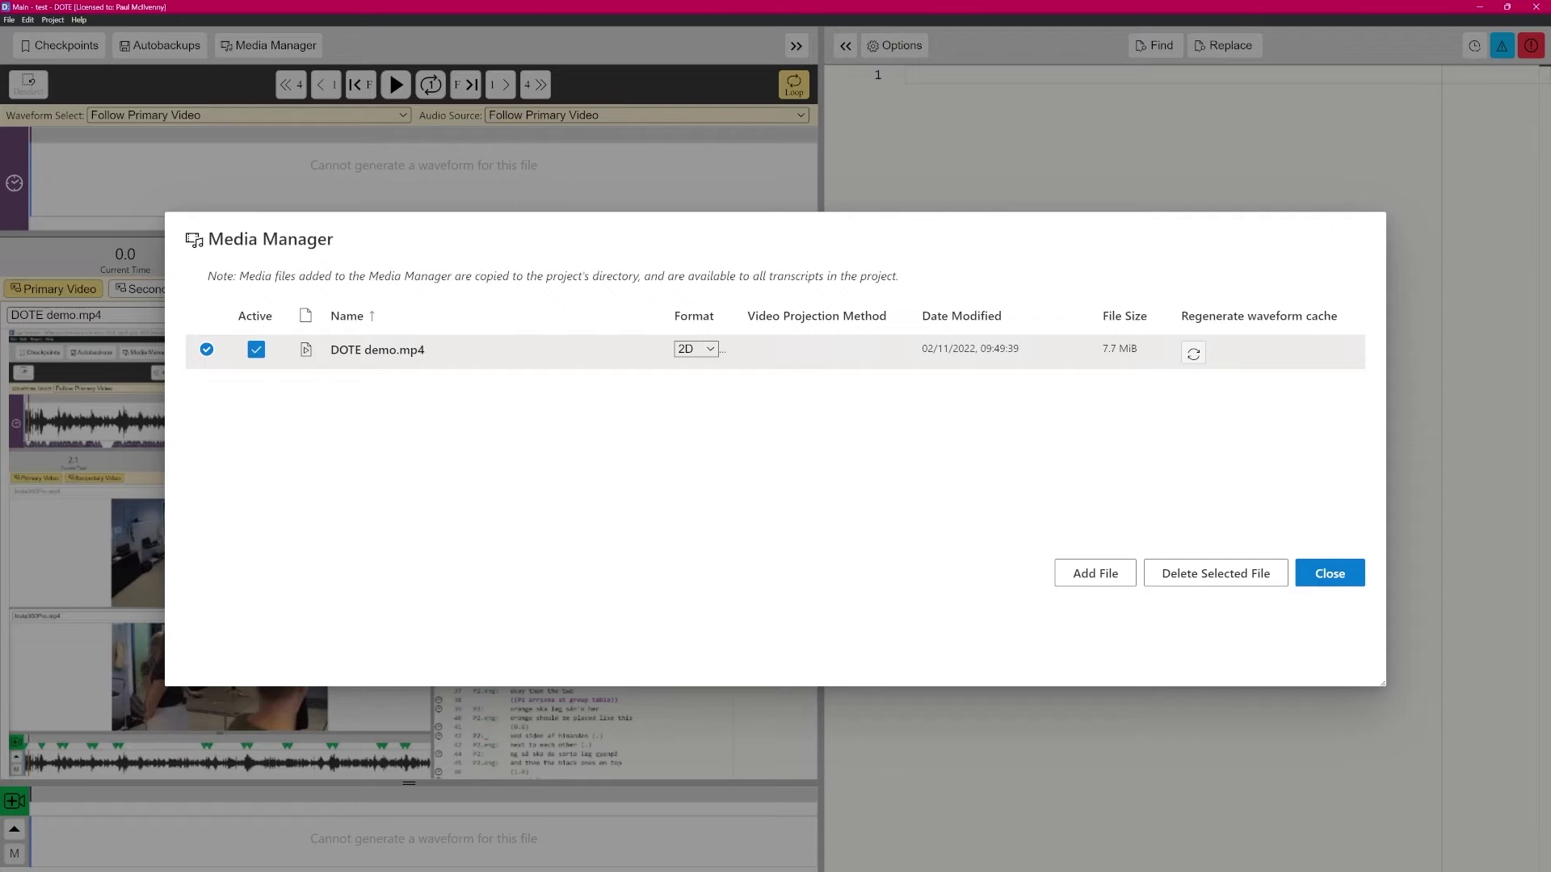
pyautogui.click(1329, 573)
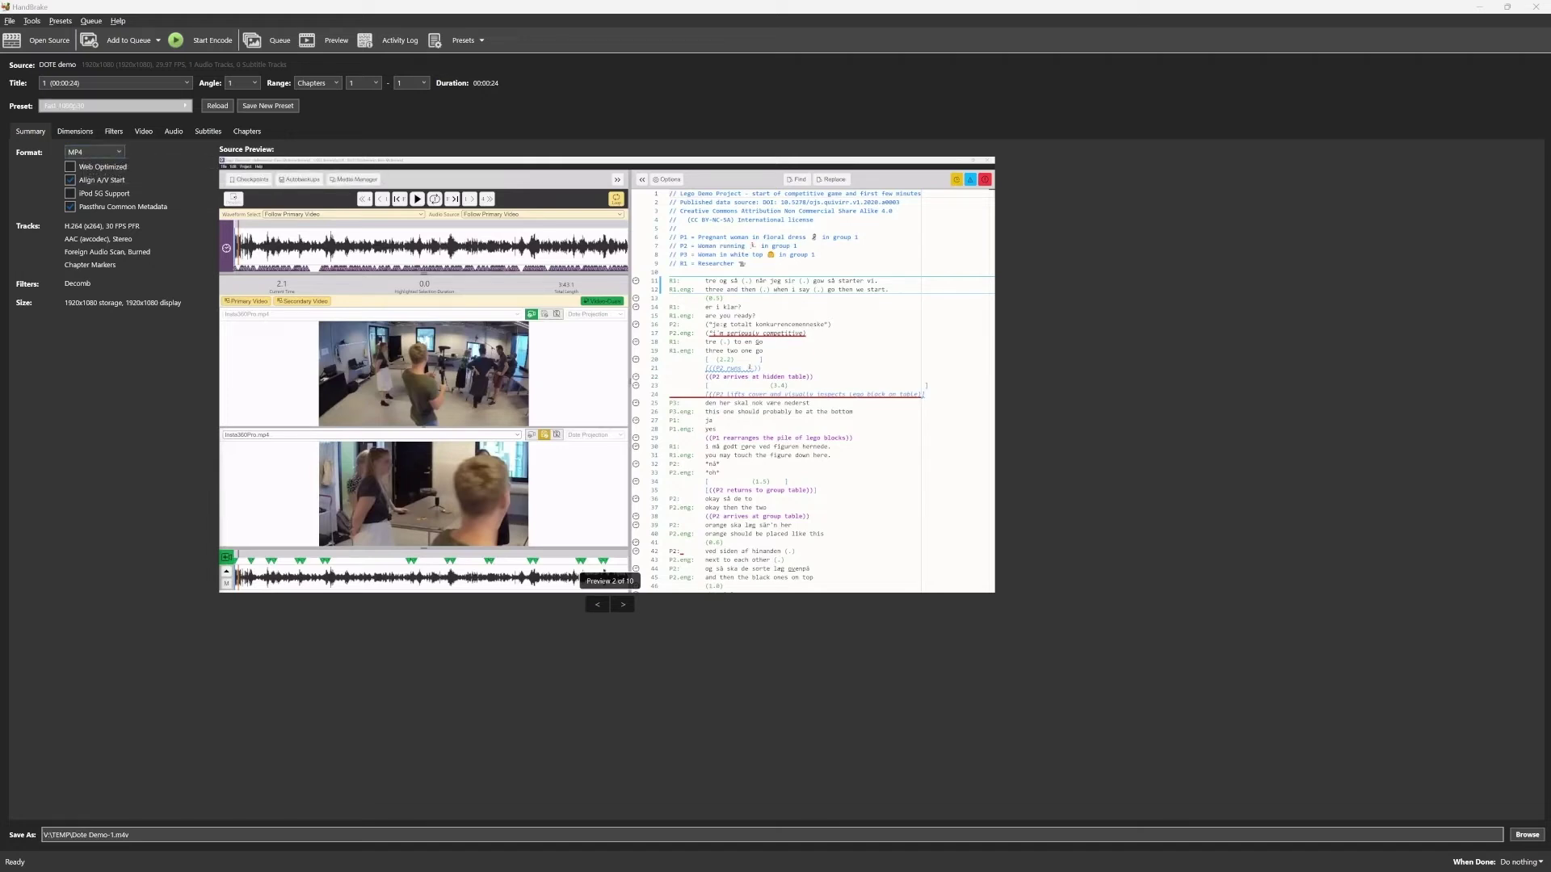
# - In HandBrake, encode the DOTE demo source to Dote Demo-1.m4v with the Vimeo YouTube HQ 1080p60 preset
pyautogui.click(113, 105)
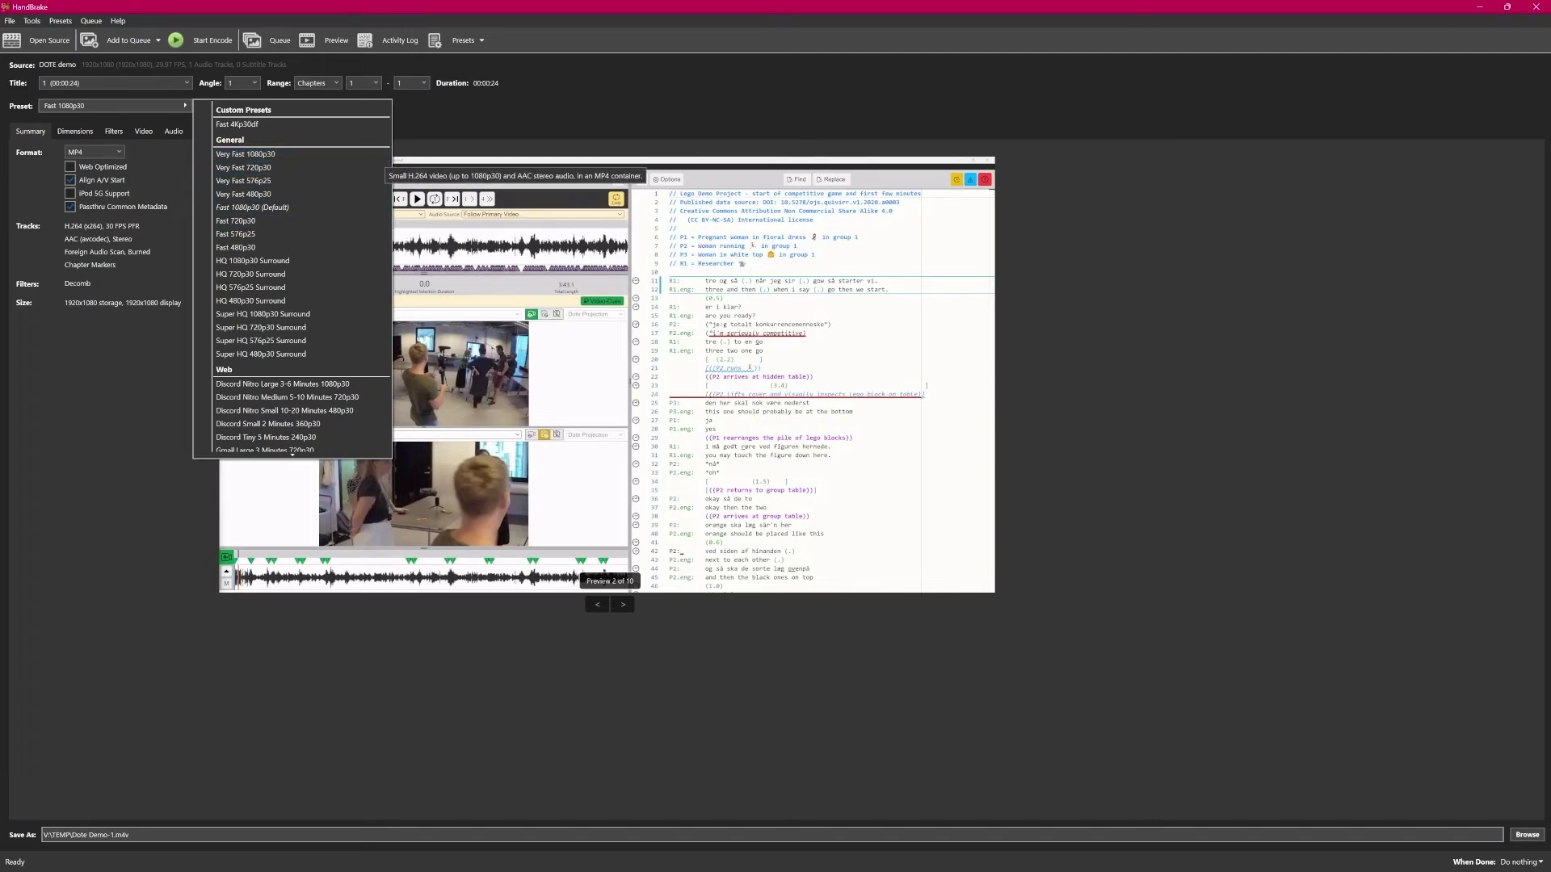
pyautogui.scroll(-3, 259, 440)
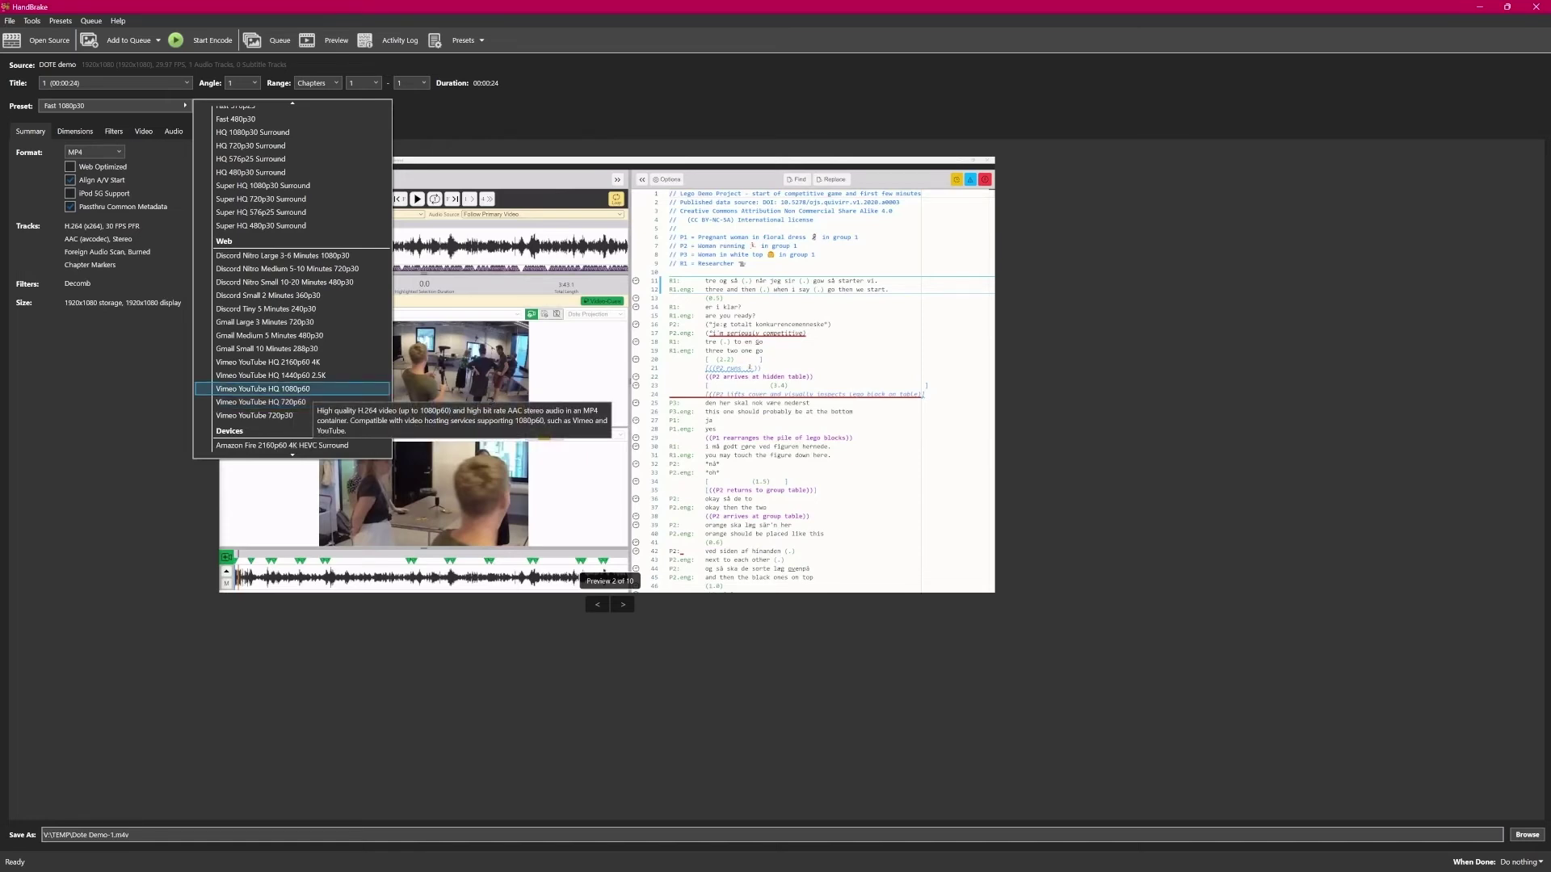
pyautogui.click(263, 389)
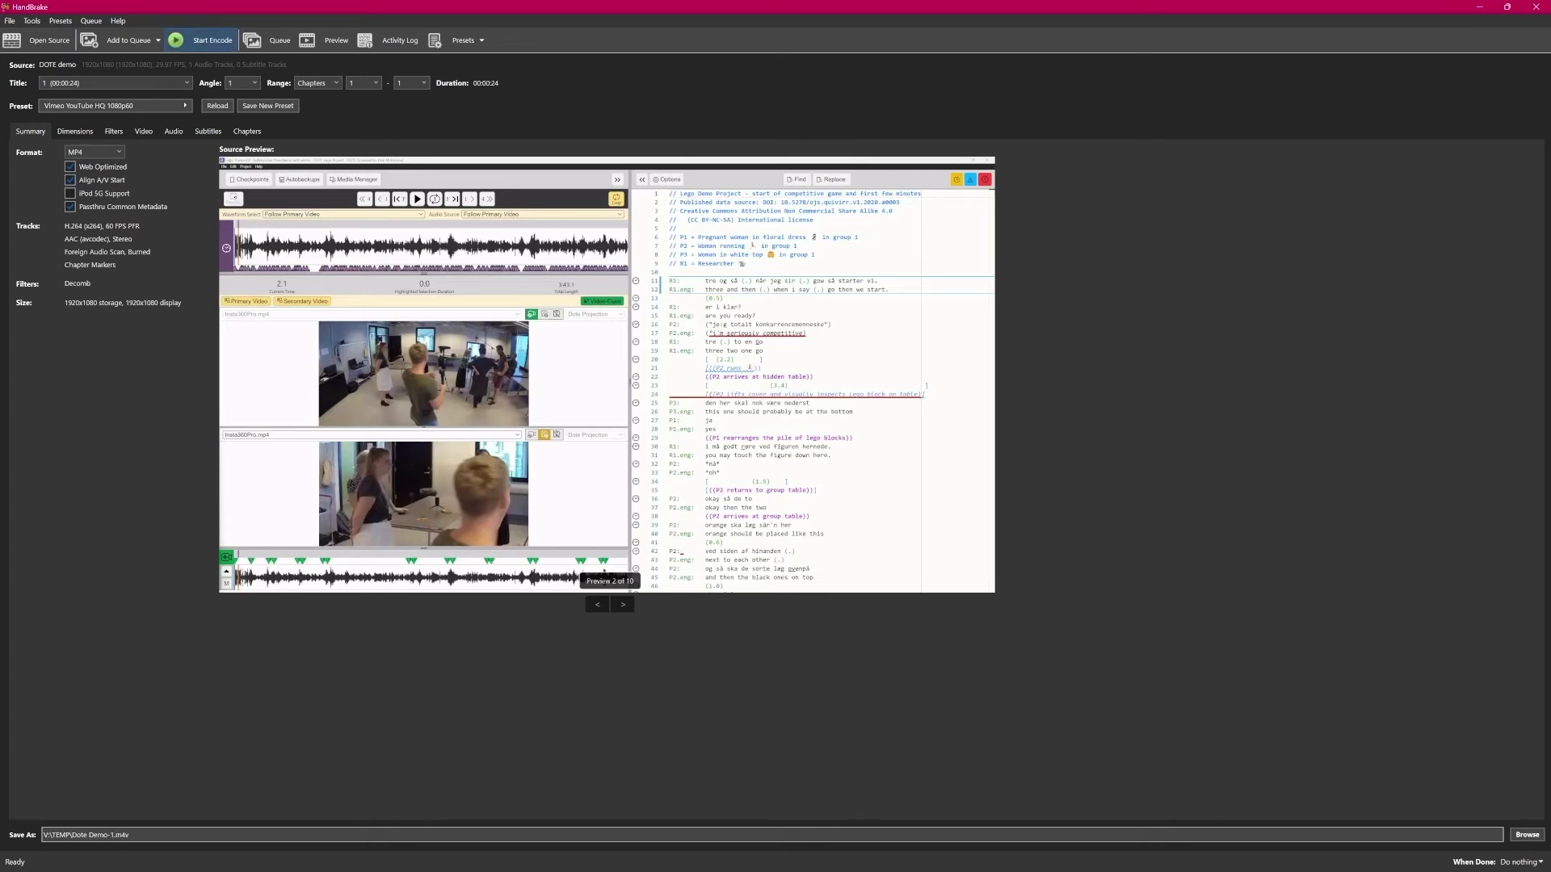
pyautogui.click(202, 40)
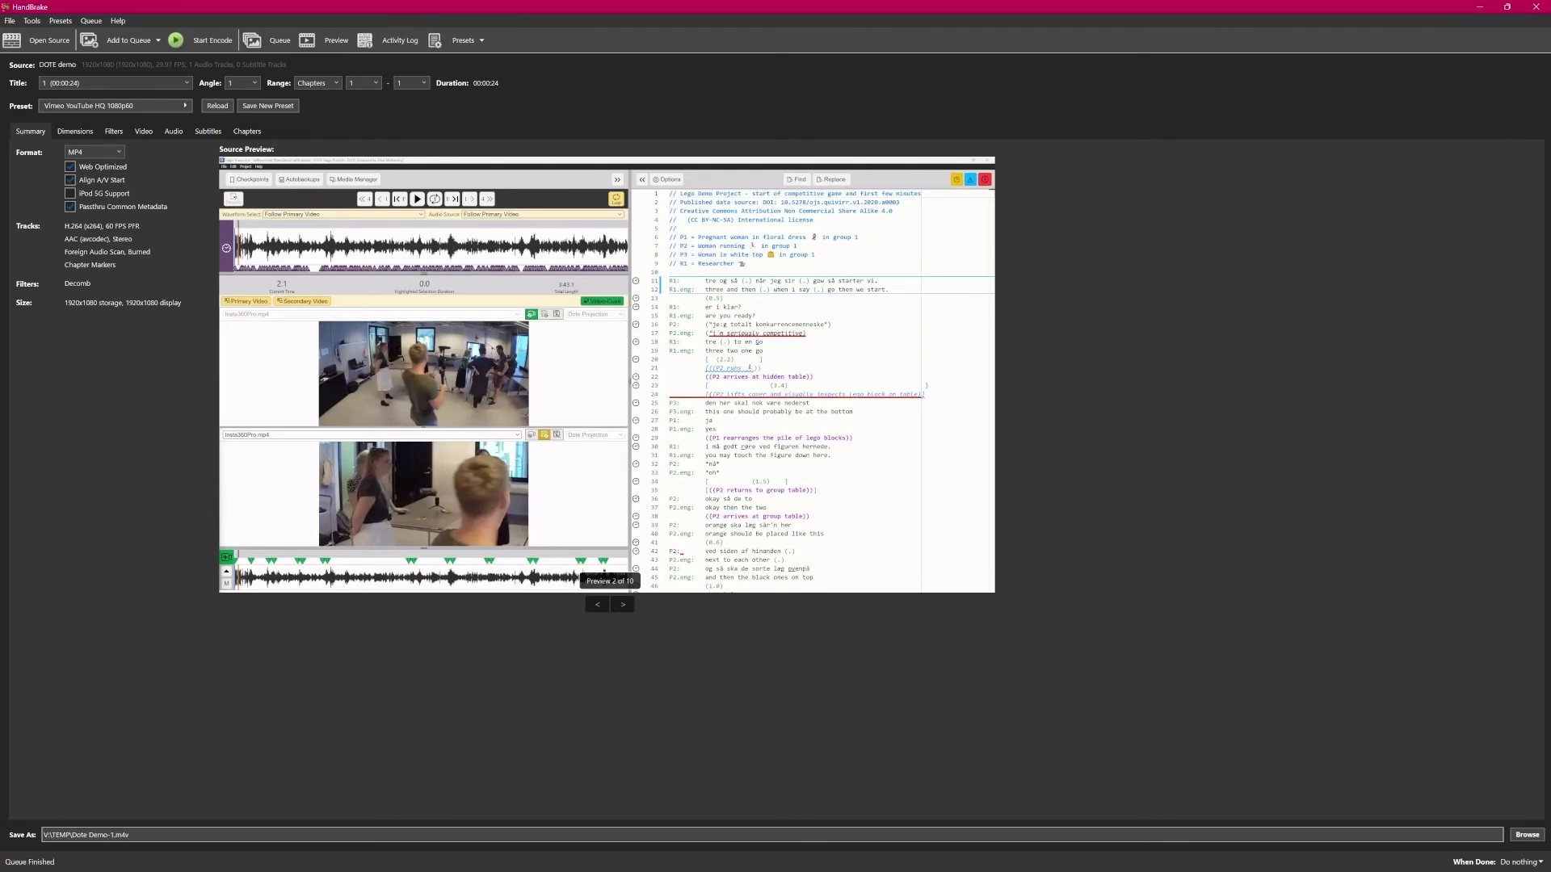
# - Switch back to DOTE and delete DOTE demo.mp4 from the project's media
pyautogui.hotkey('alt', 'Tab')
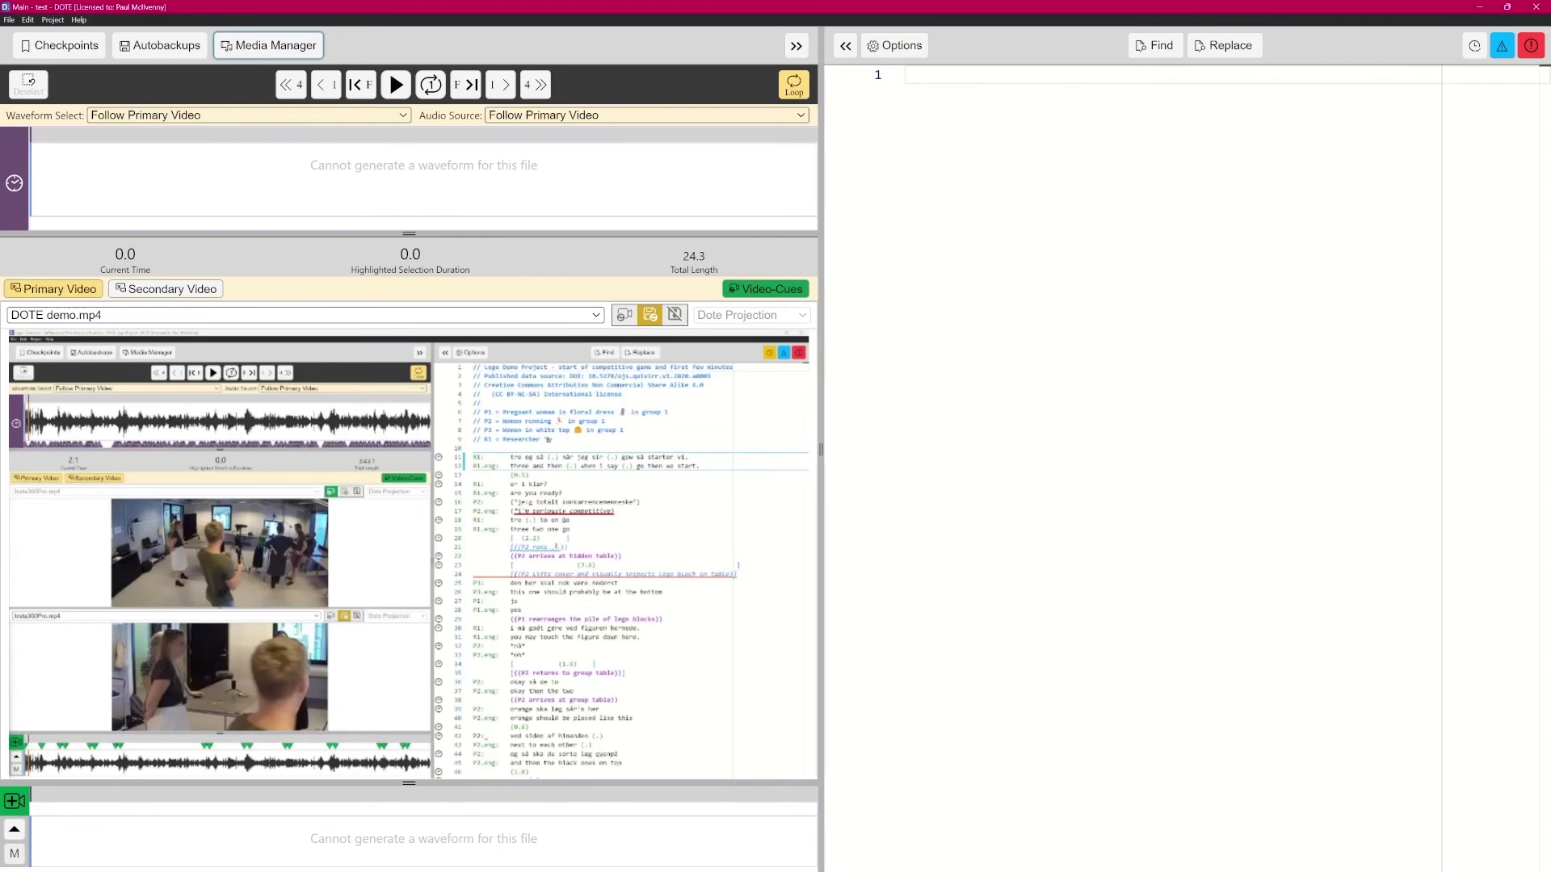
pyautogui.click(270, 45)
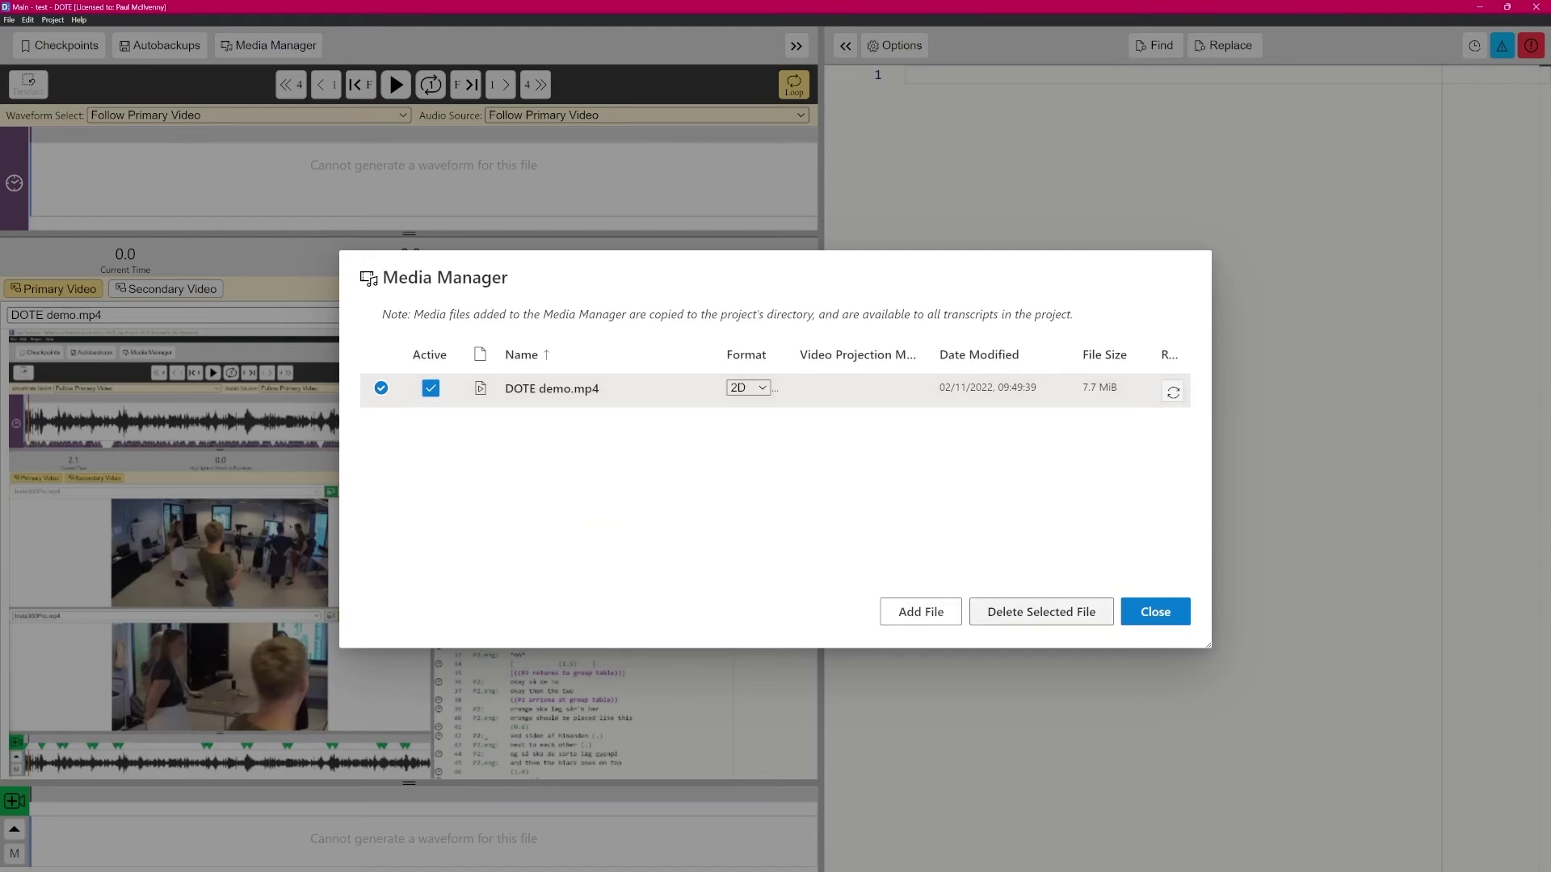
pyautogui.click(1041, 612)
pyautogui.click(810, 444)
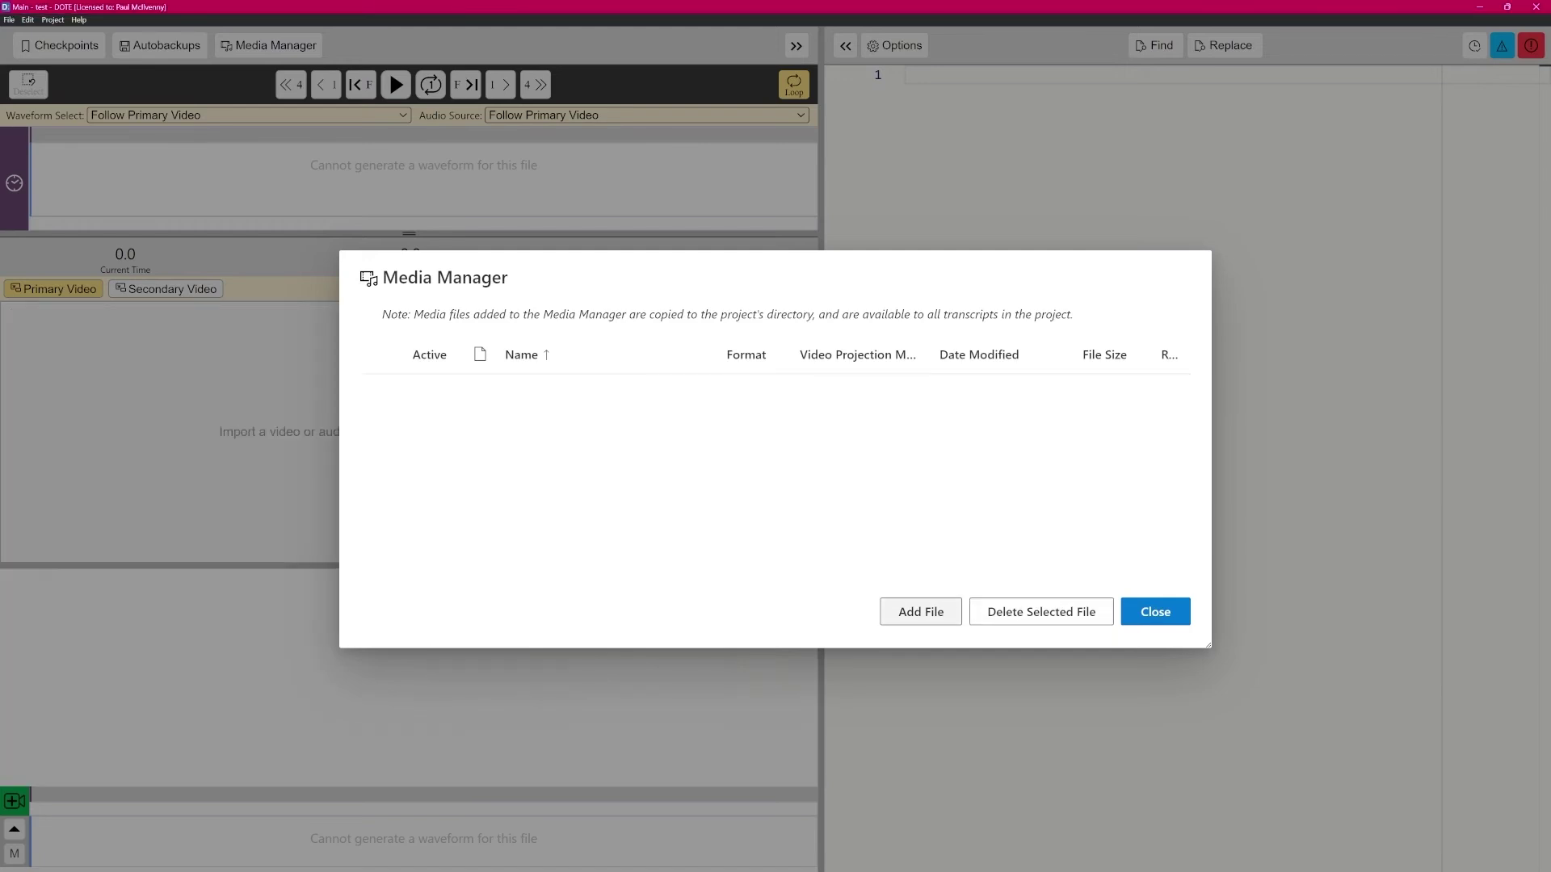
# - Bring the encoded Dote Demo-1.m4v into the My Dote Projects folder and add it to the project's media
pyautogui.click(921, 612)
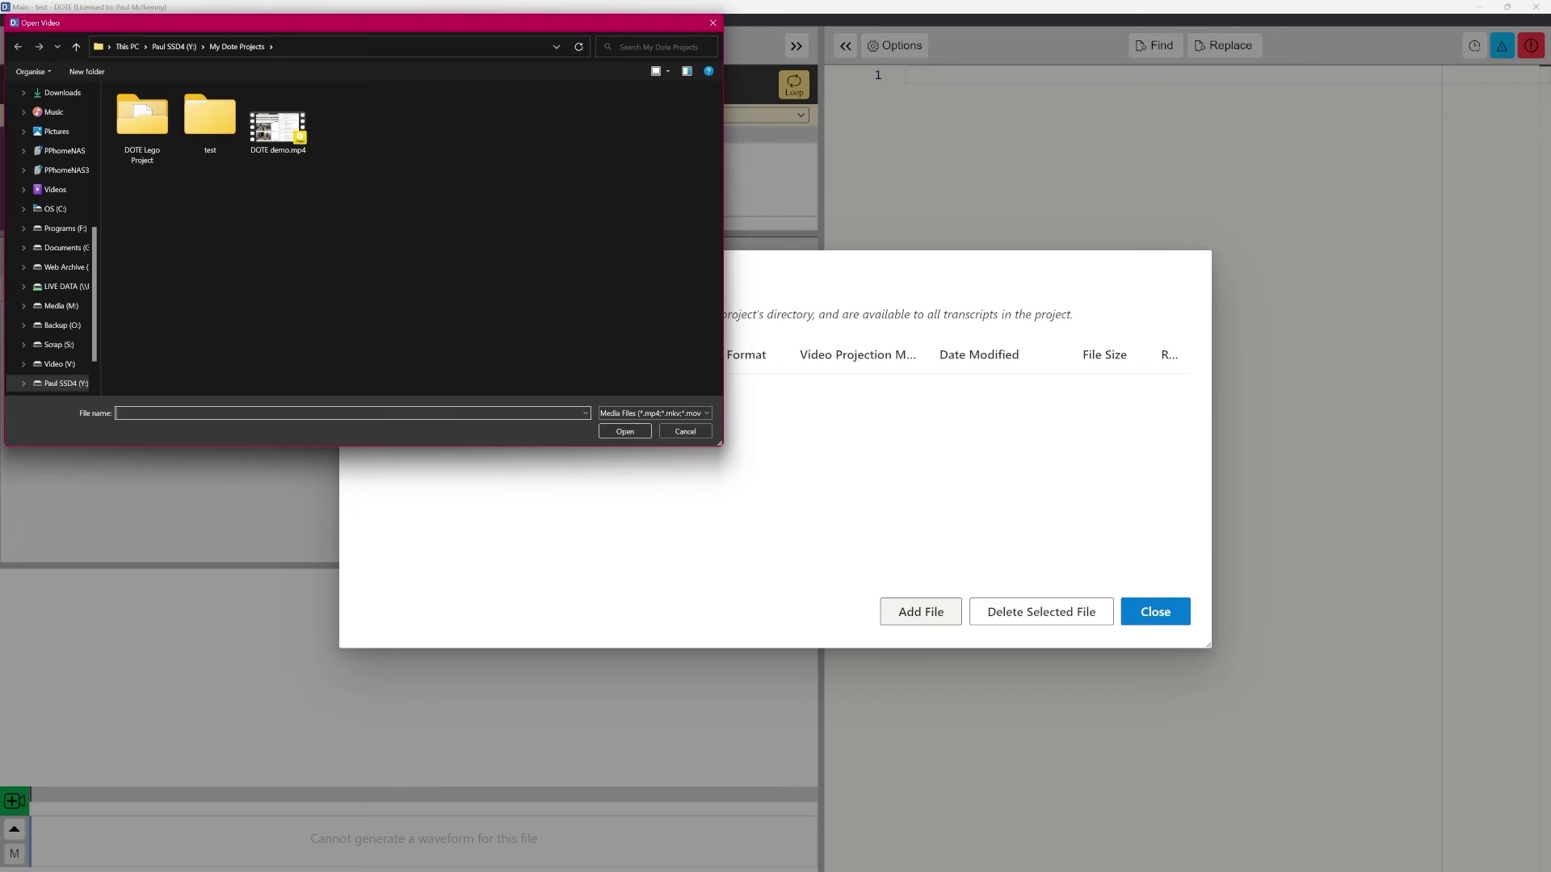
pyautogui.hotkey('alt', 'Tab')
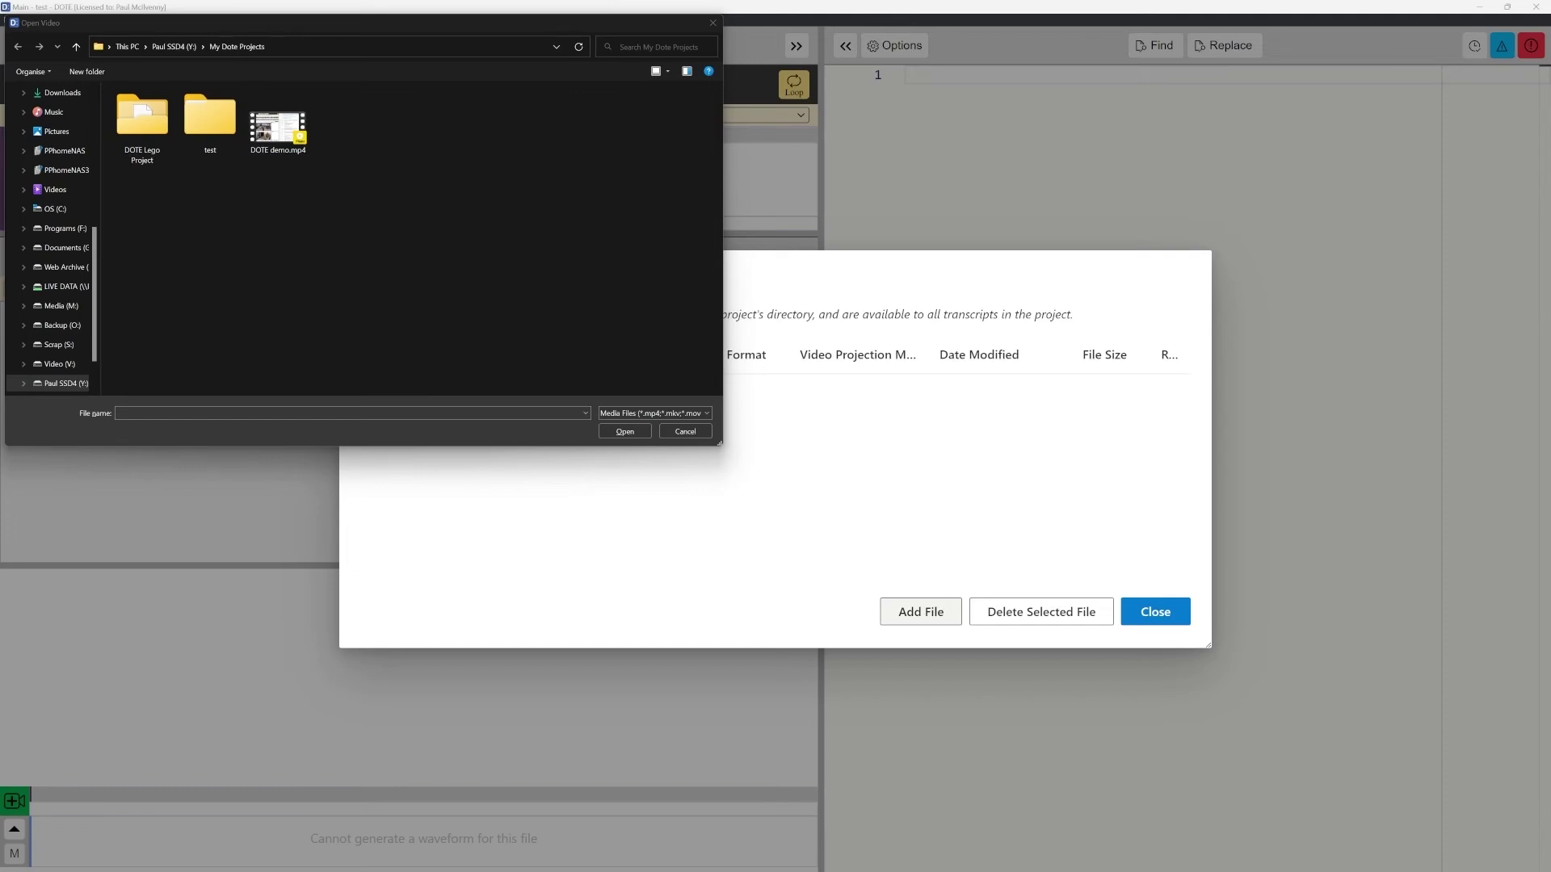
pyautogui.moveTo(326, 470); pyautogui.dragTo(230, 428)
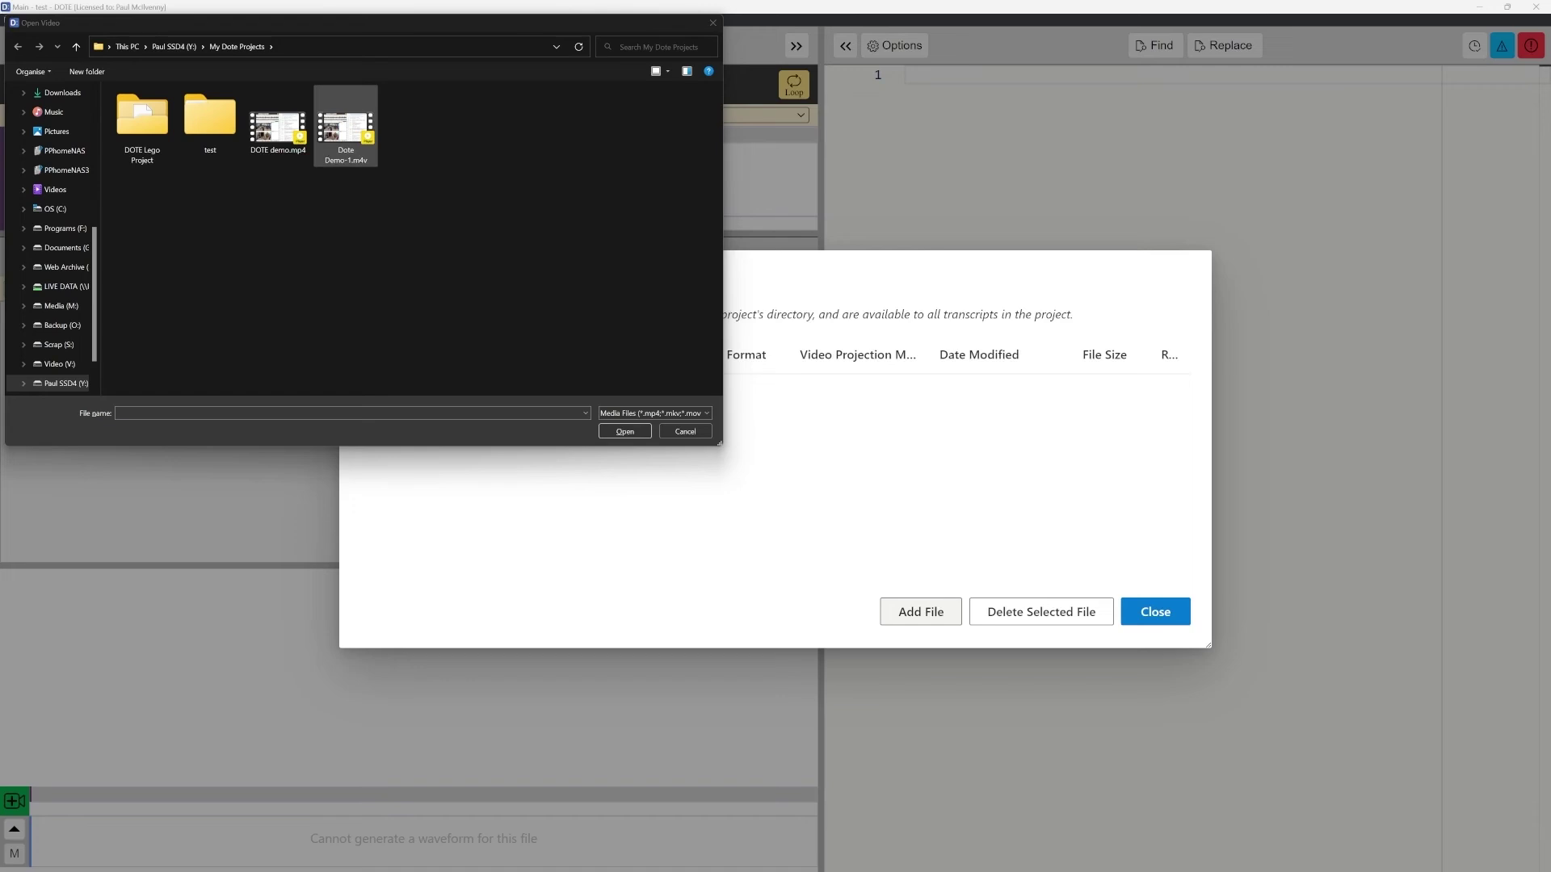
pyautogui.click(346, 125)
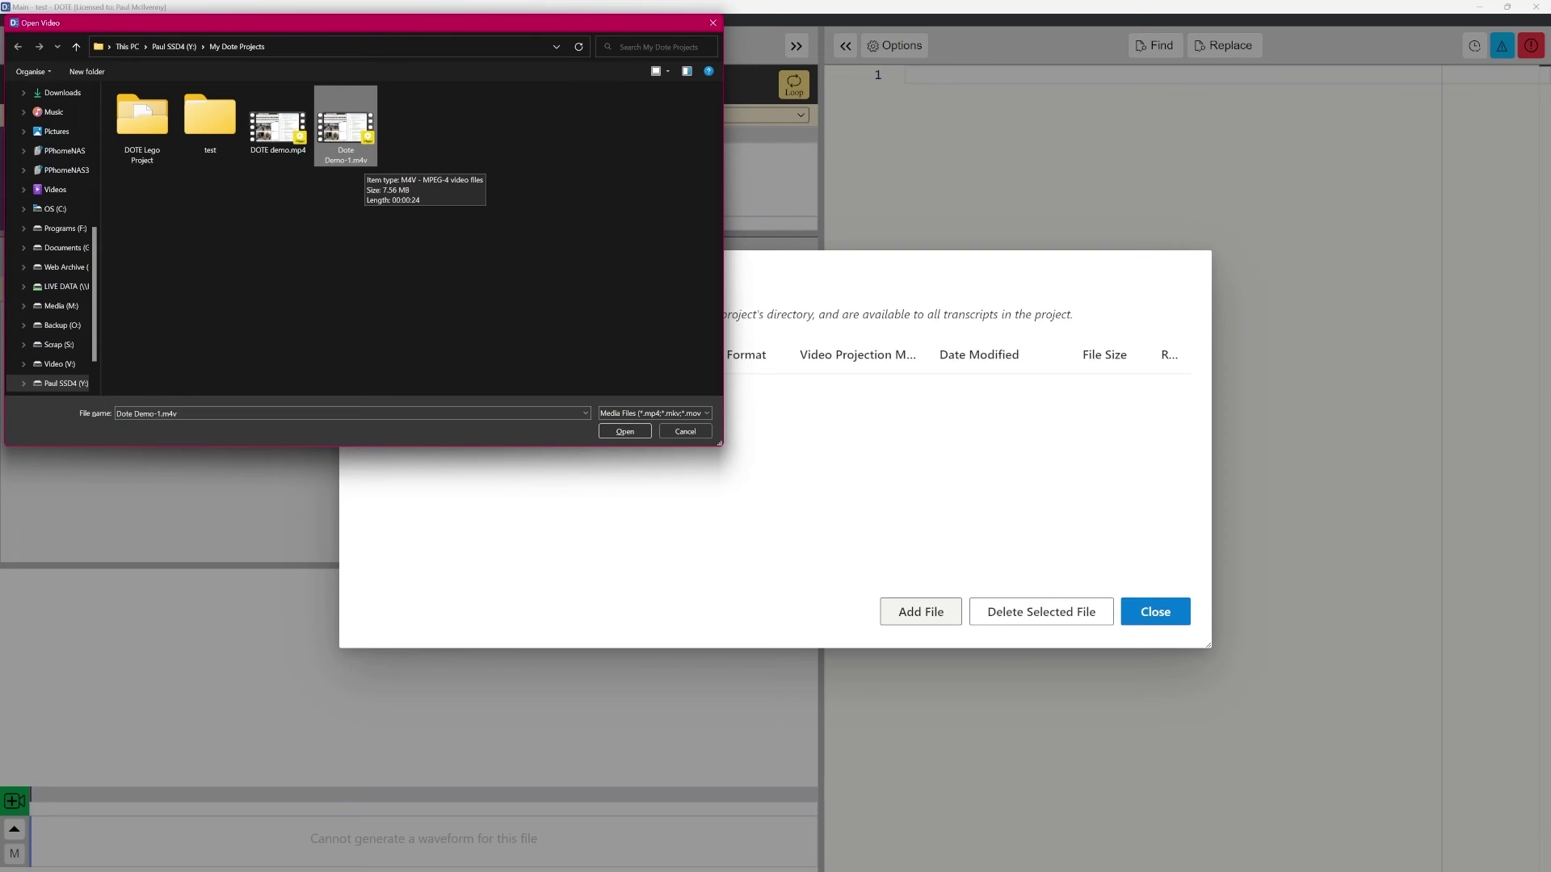
pyautogui.press('Return')
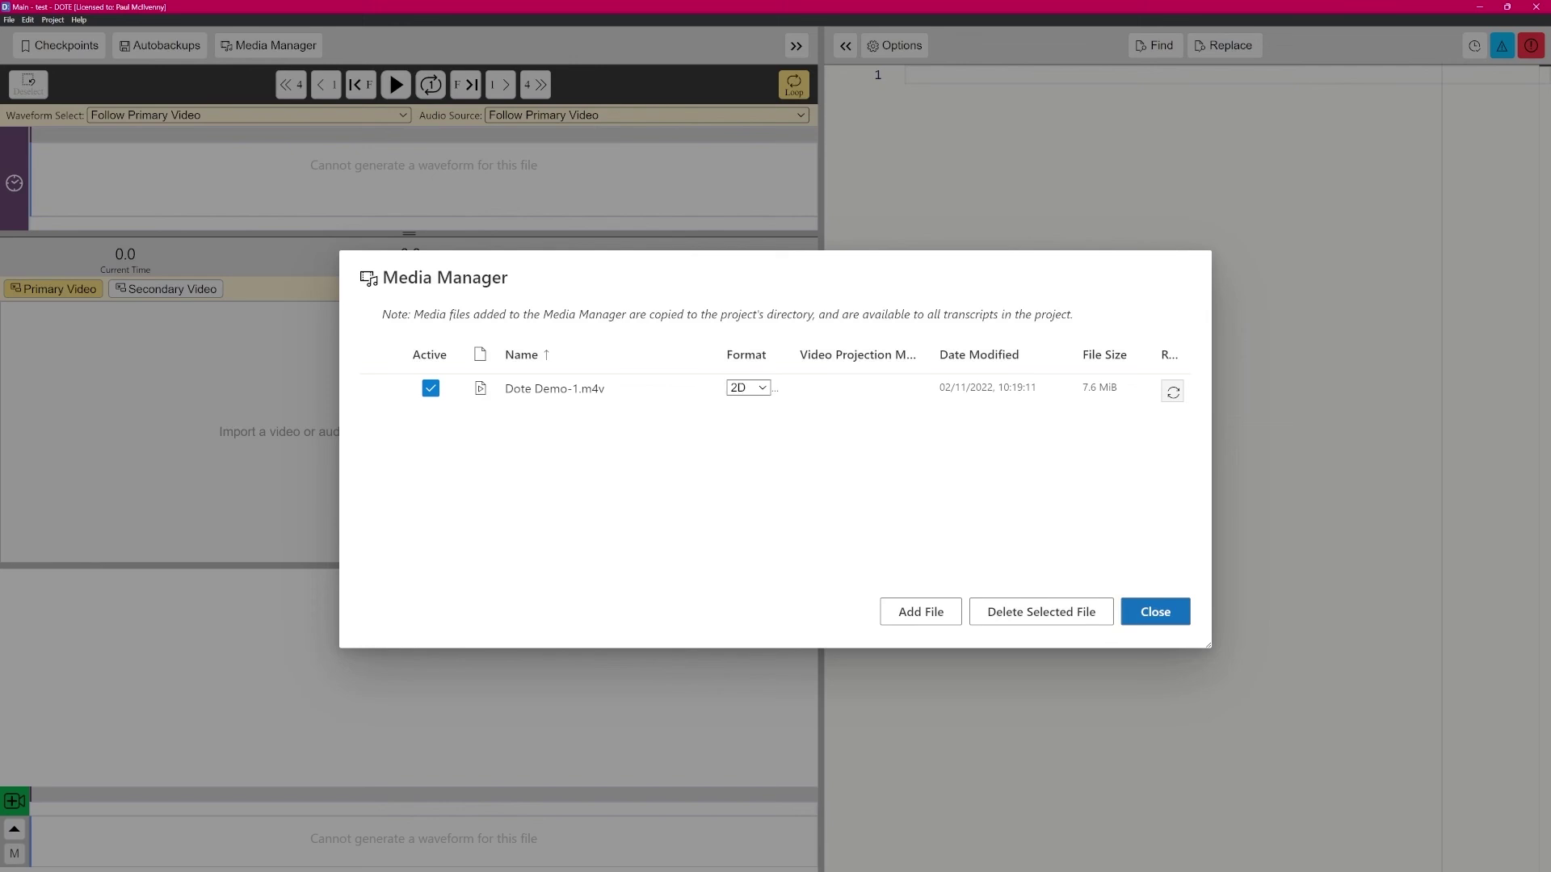
pyautogui.press('Return')
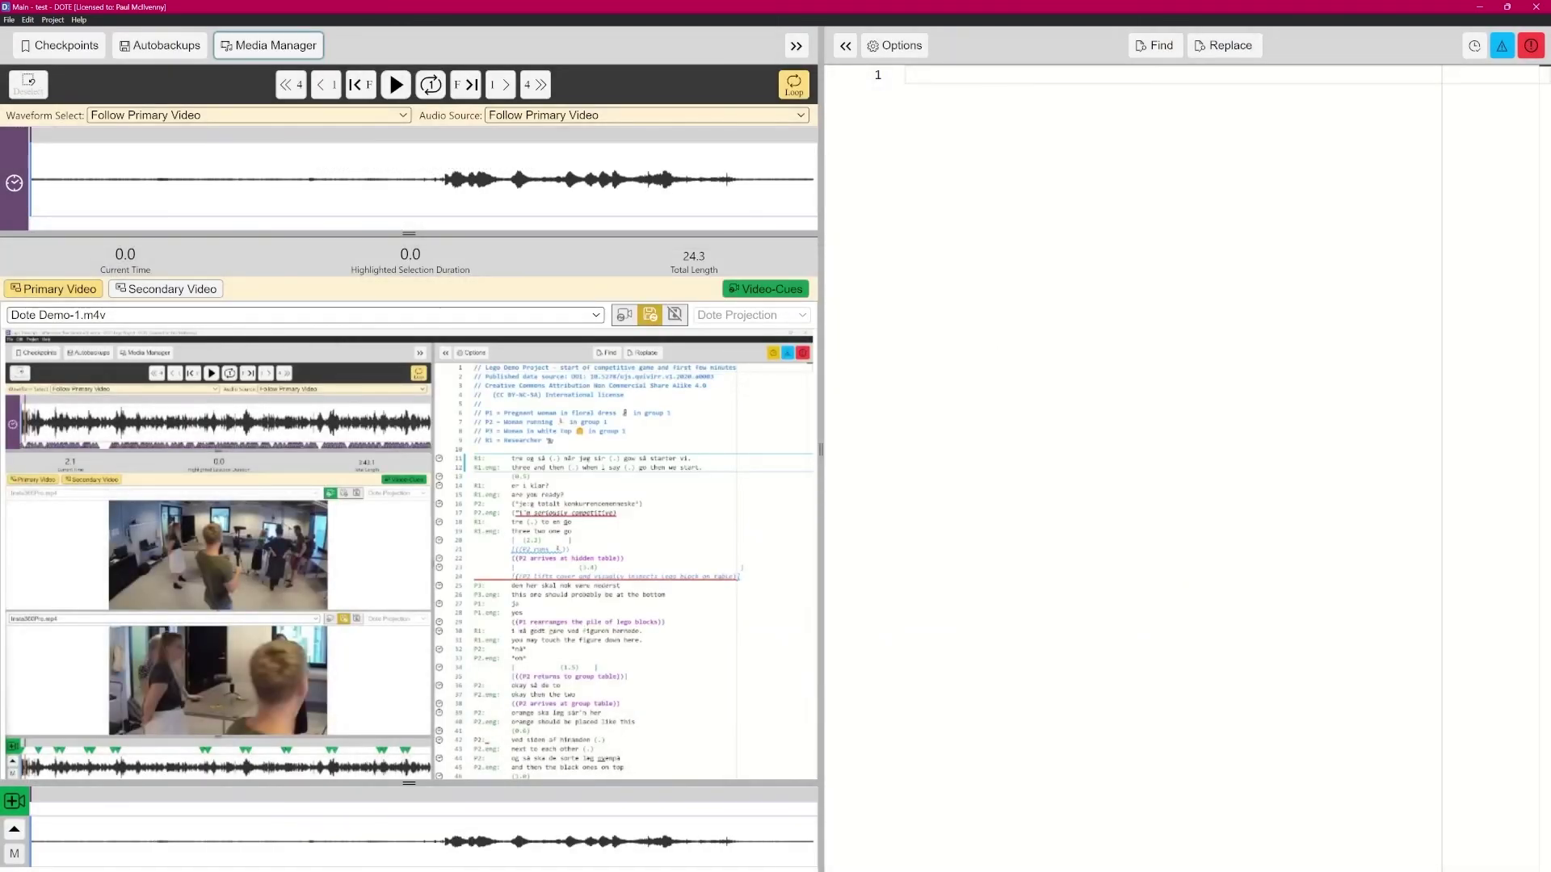